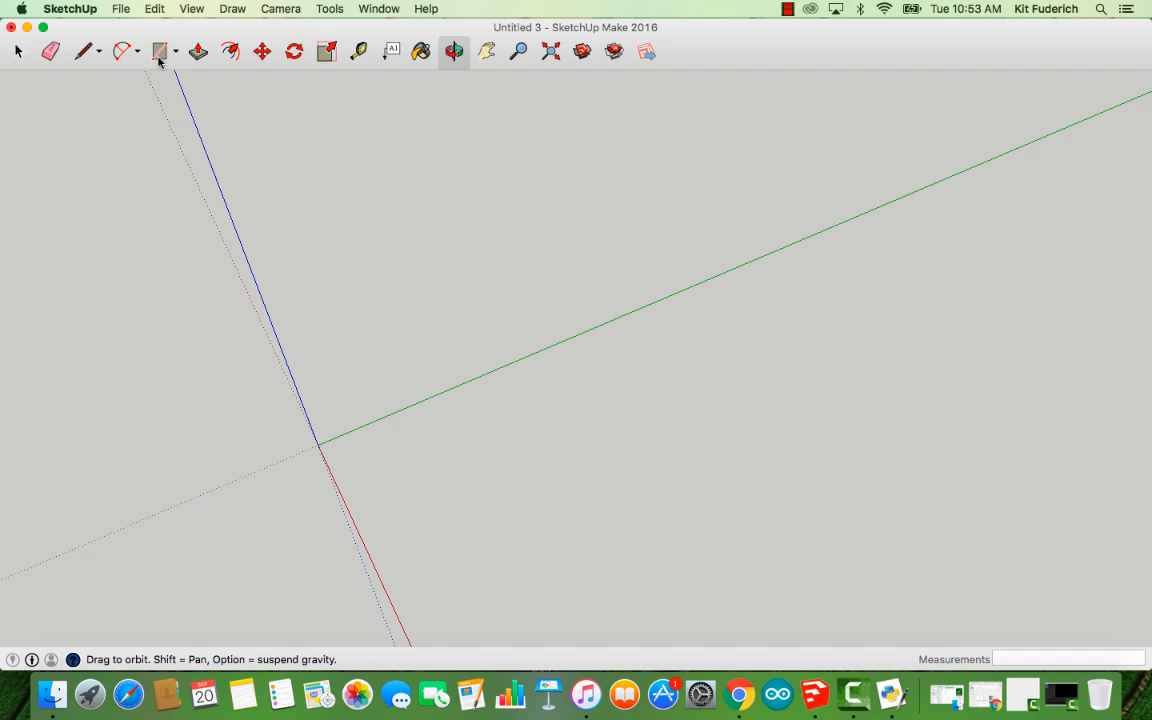
# Draw a square about 719 mm per side on the ground plane, with one corner at the origin.
pyautogui.click(160, 55)
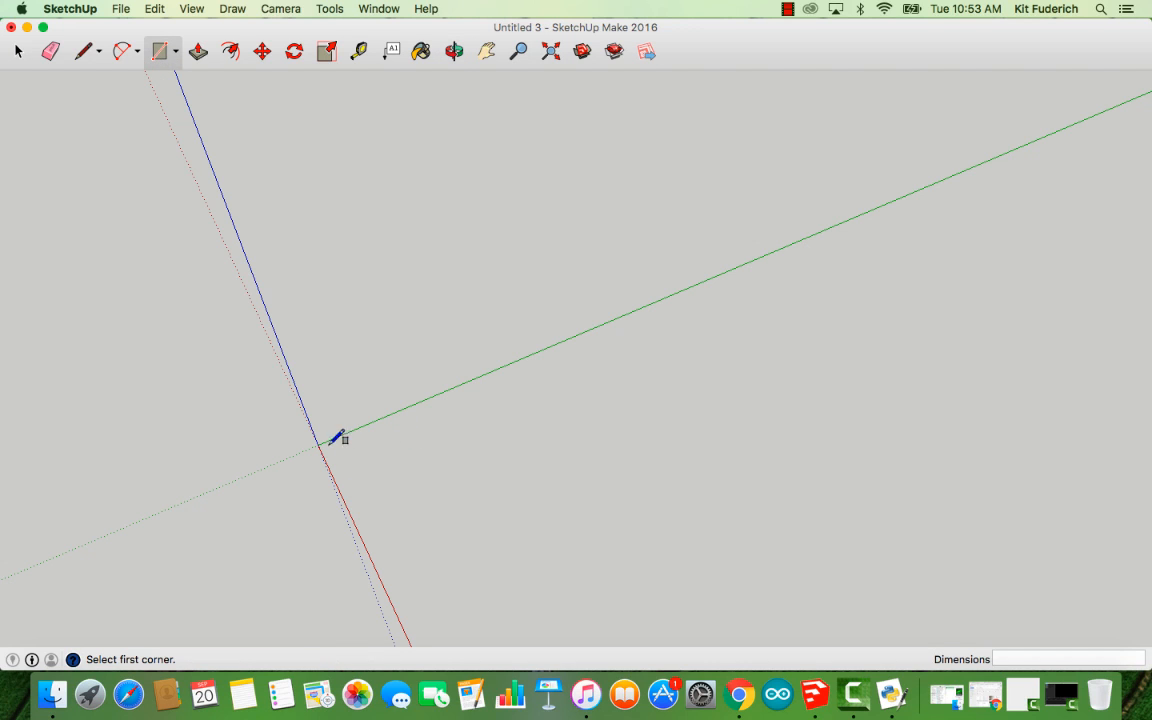
pyautogui.click(175, 55)
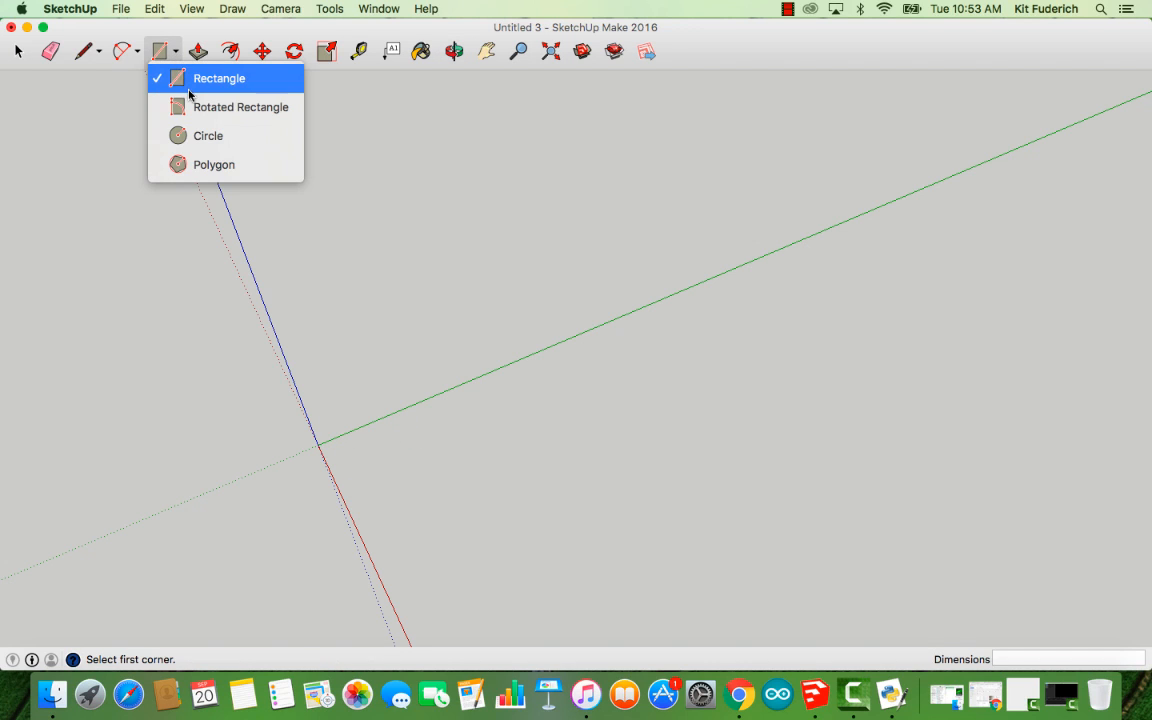
pyautogui.click(188, 80)
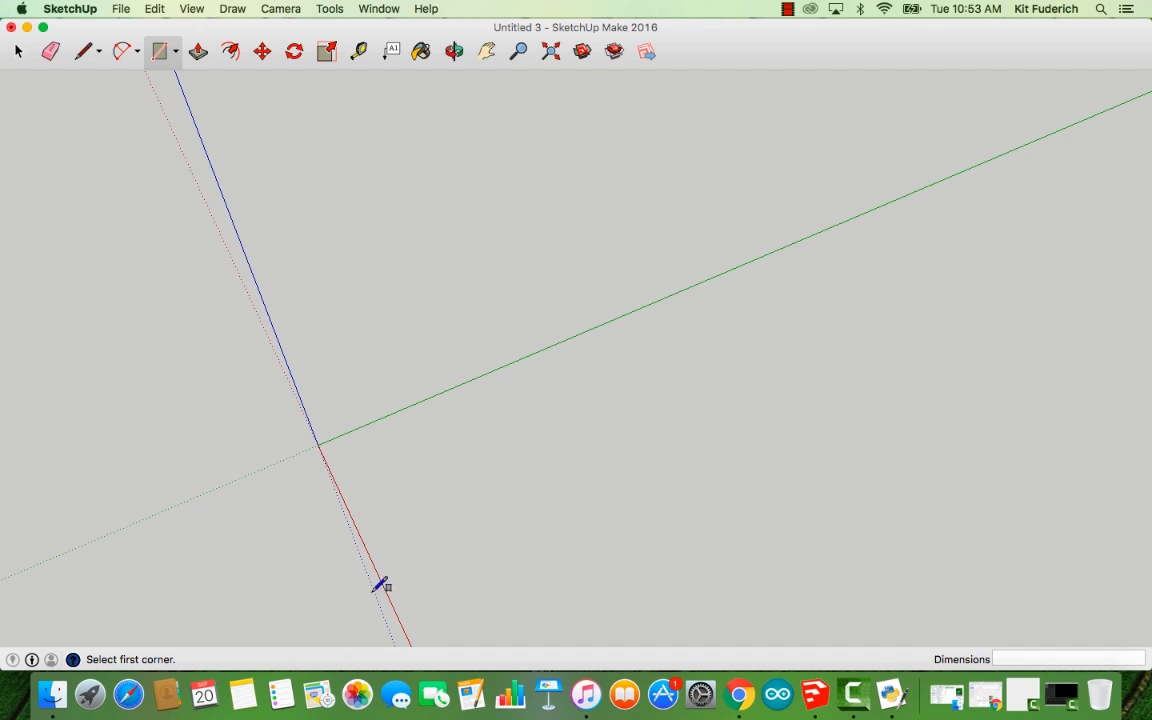
pyautogui.click(319, 444)
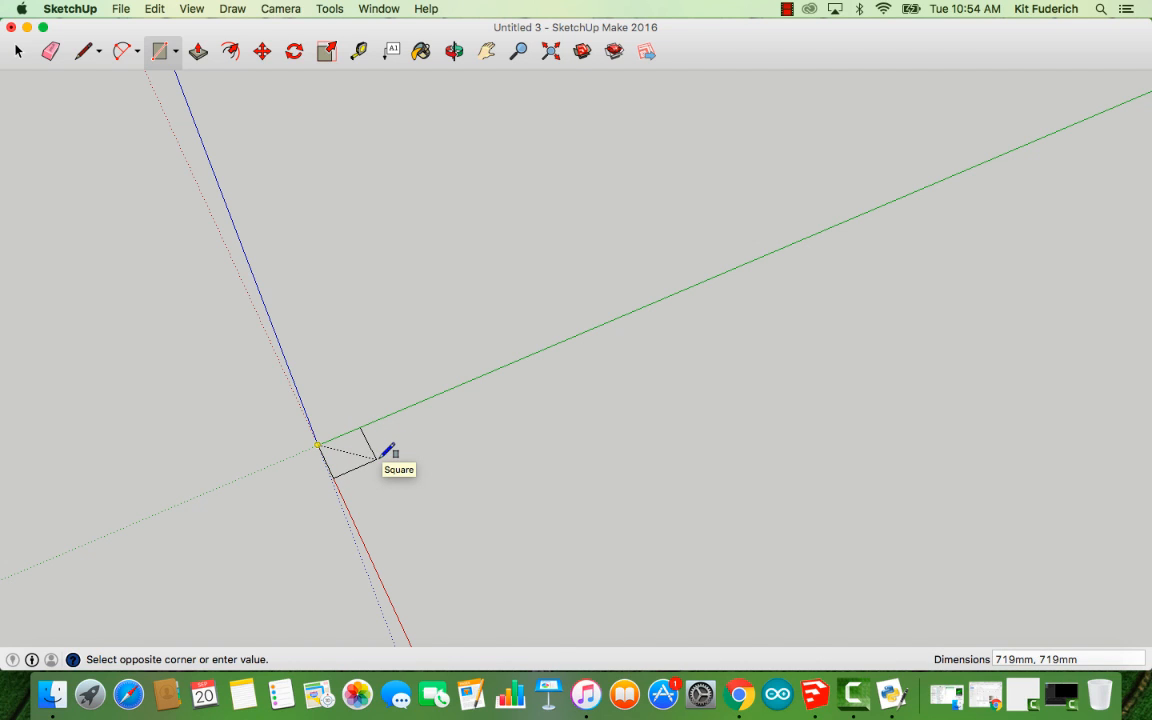
pyautogui.click(379, 458)
# Draw both diagonals of the square between its opposite corners.
pyautogui.scroll(3, 270, 510)
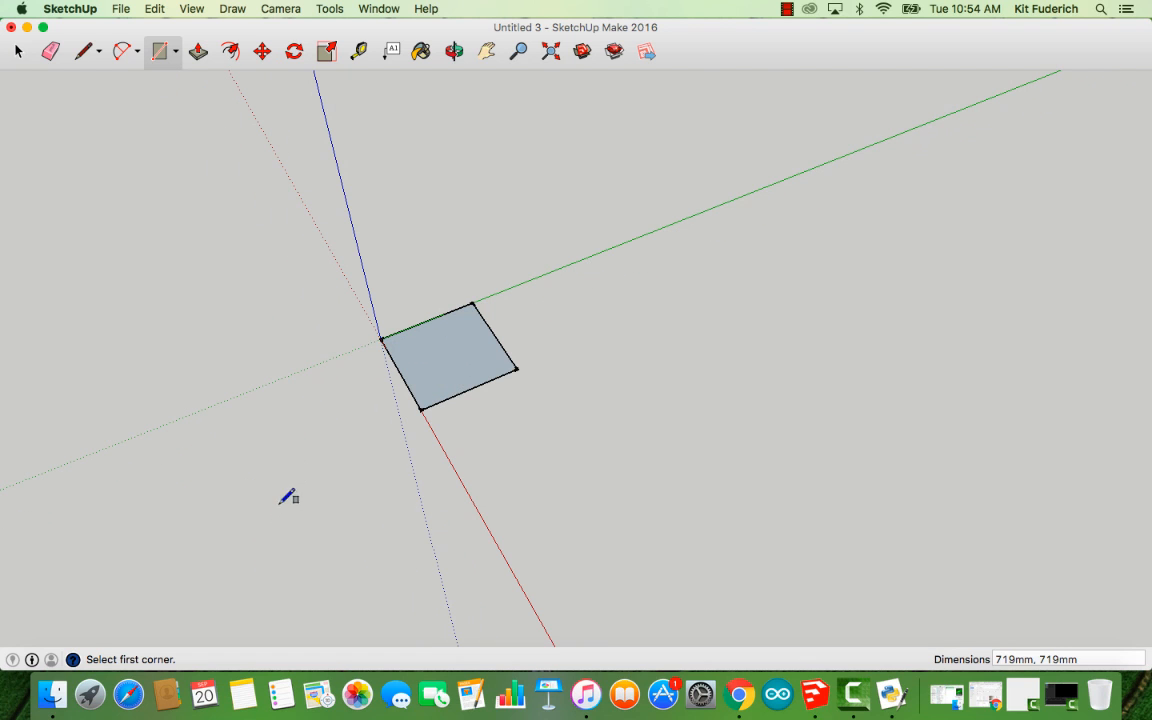
pyautogui.click(453, 51)
pyautogui.moveTo(440, 360); pyautogui.dragTo(560, 330)
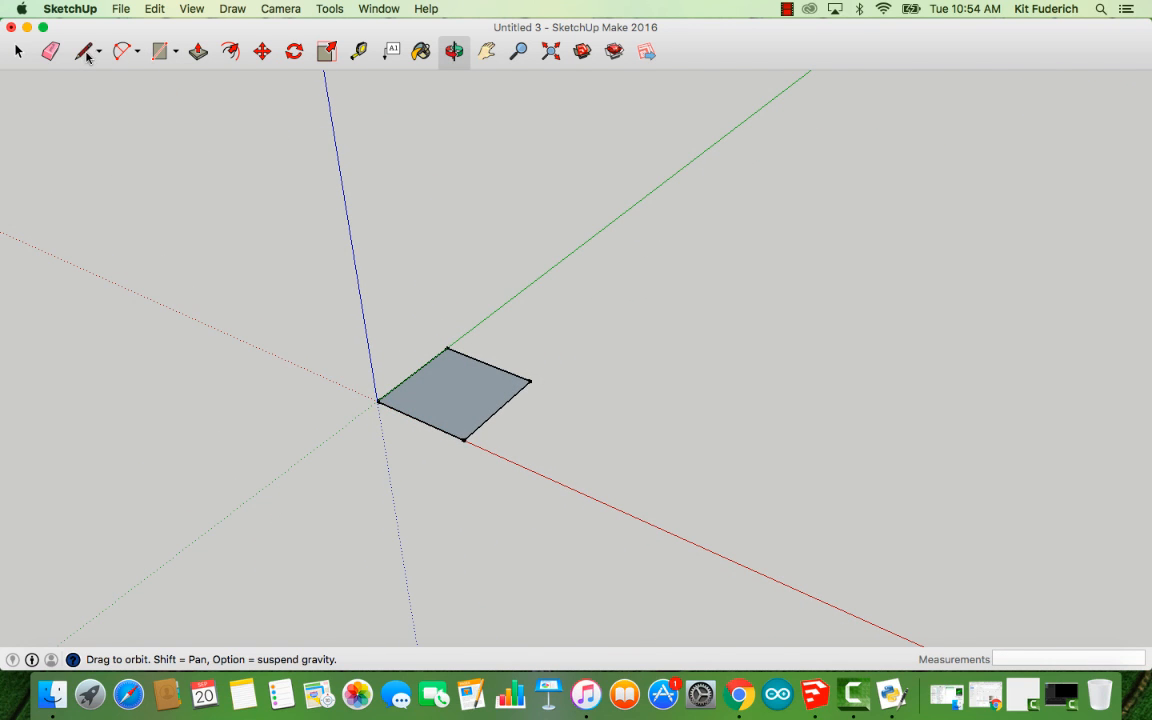
pyautogui.click(85, 52)
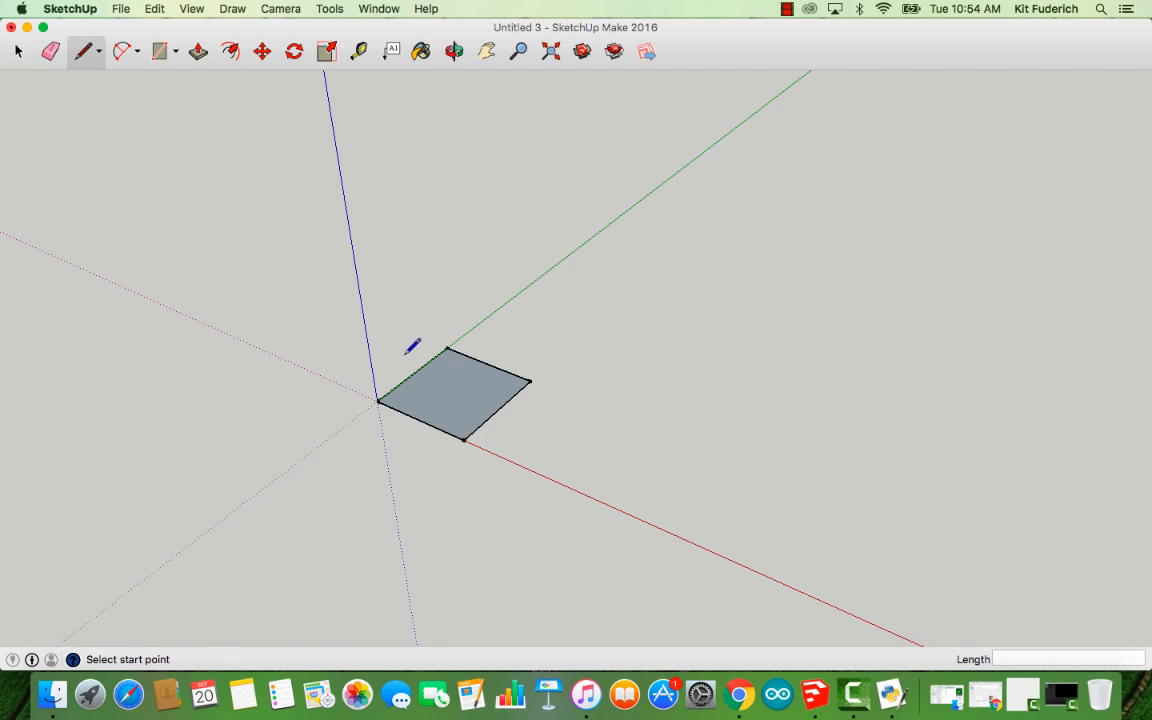
pyautogui.click(378, 400)
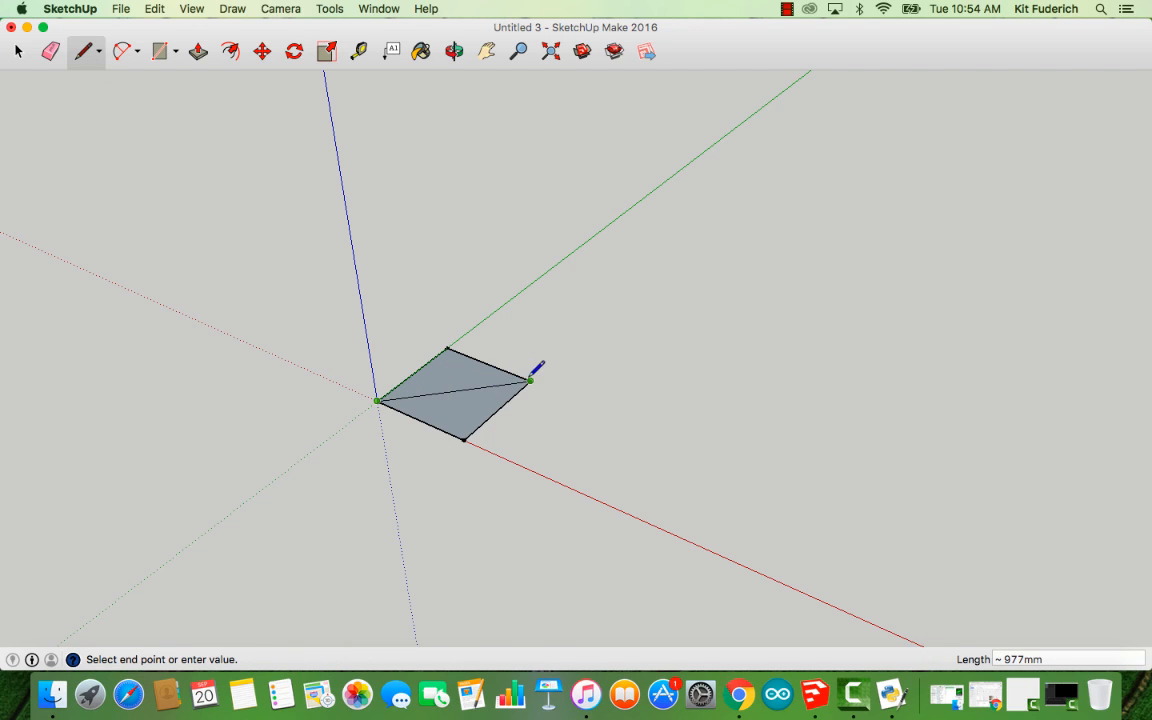
pyautogui.click(530, 381)
pyautogui.click(464, 438)
pyautogui.click(447, 349)
# Move the crossing point of the diagonals straight up the blue axis to raise the square into a pyramid.
pyautogui.click(454, 51)
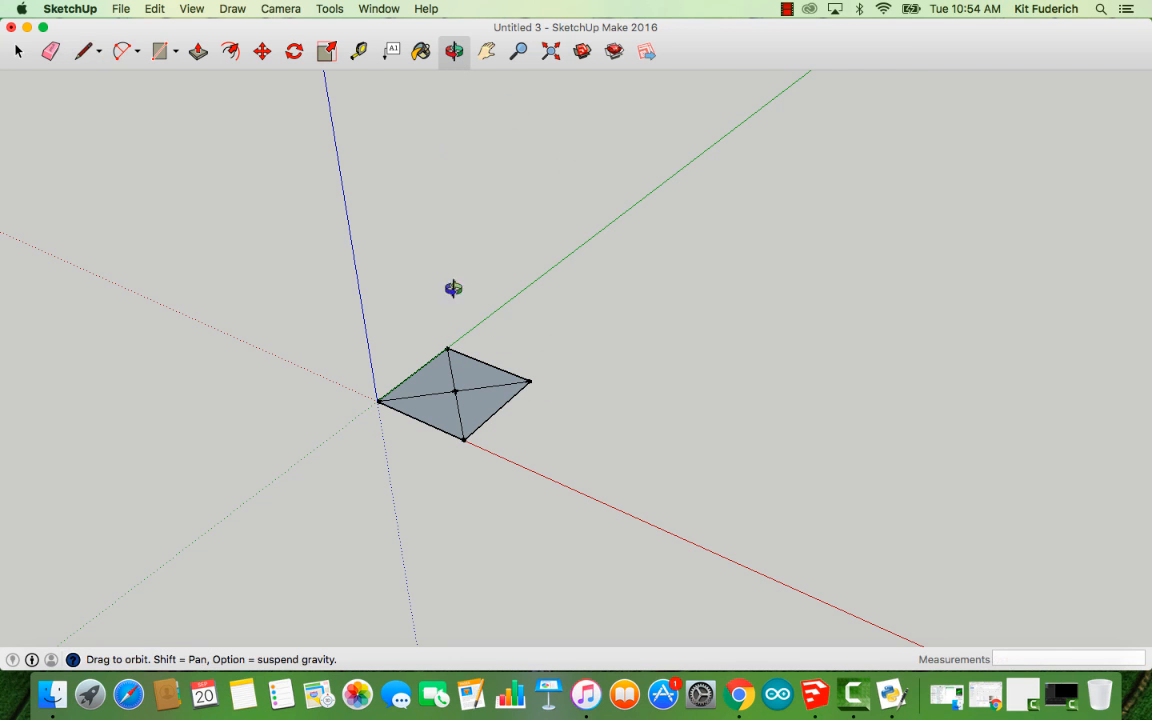
pyautogui.moveTo(452, 288); pyautogui.dragTo(558, 377)
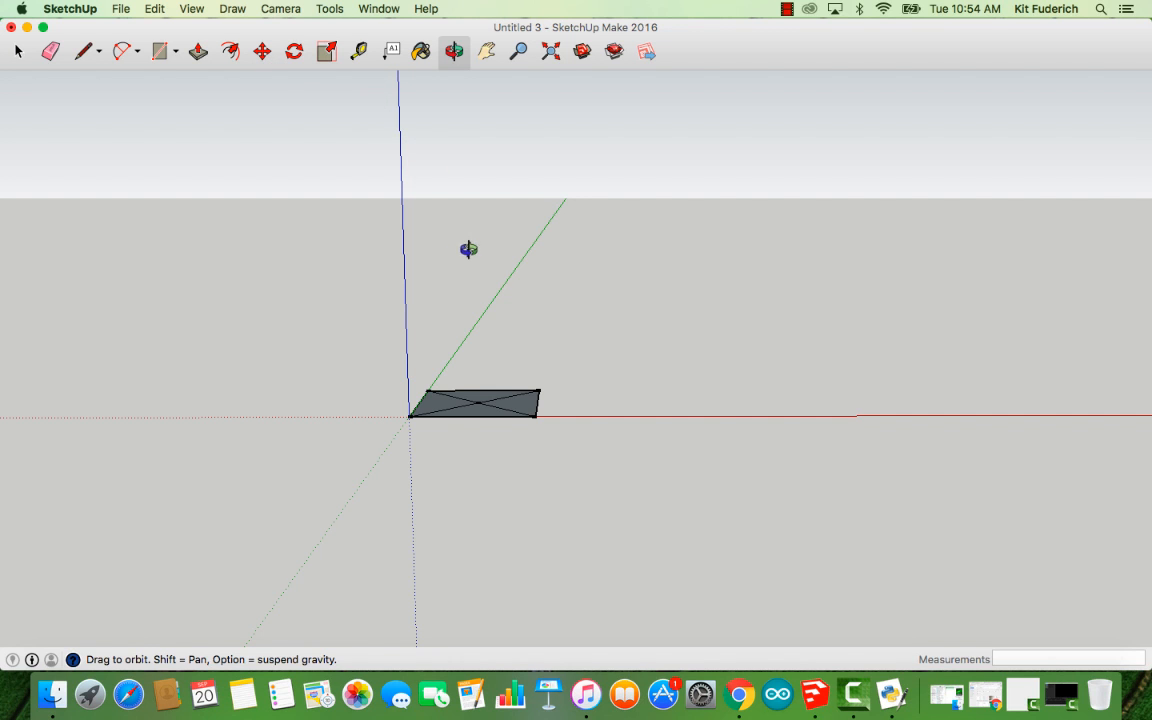
pyautogui.moveTo(469, 249); pyautogui.dragTo(429, 293)
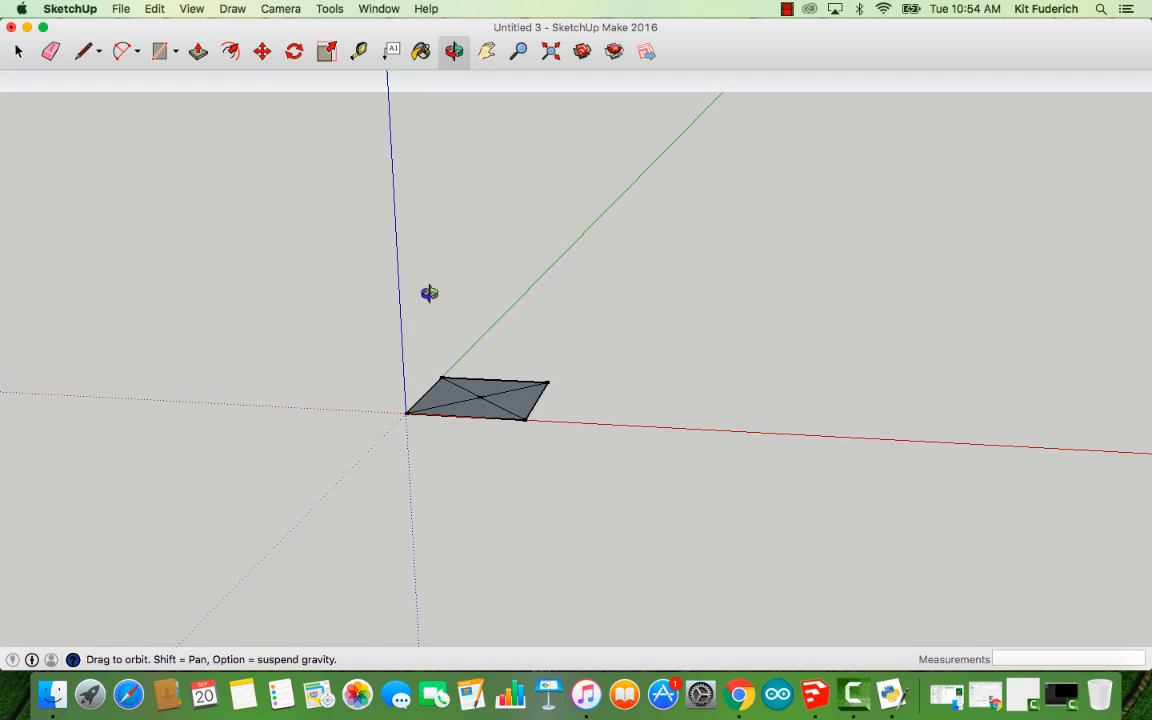
pyautogui.click(263, 53)
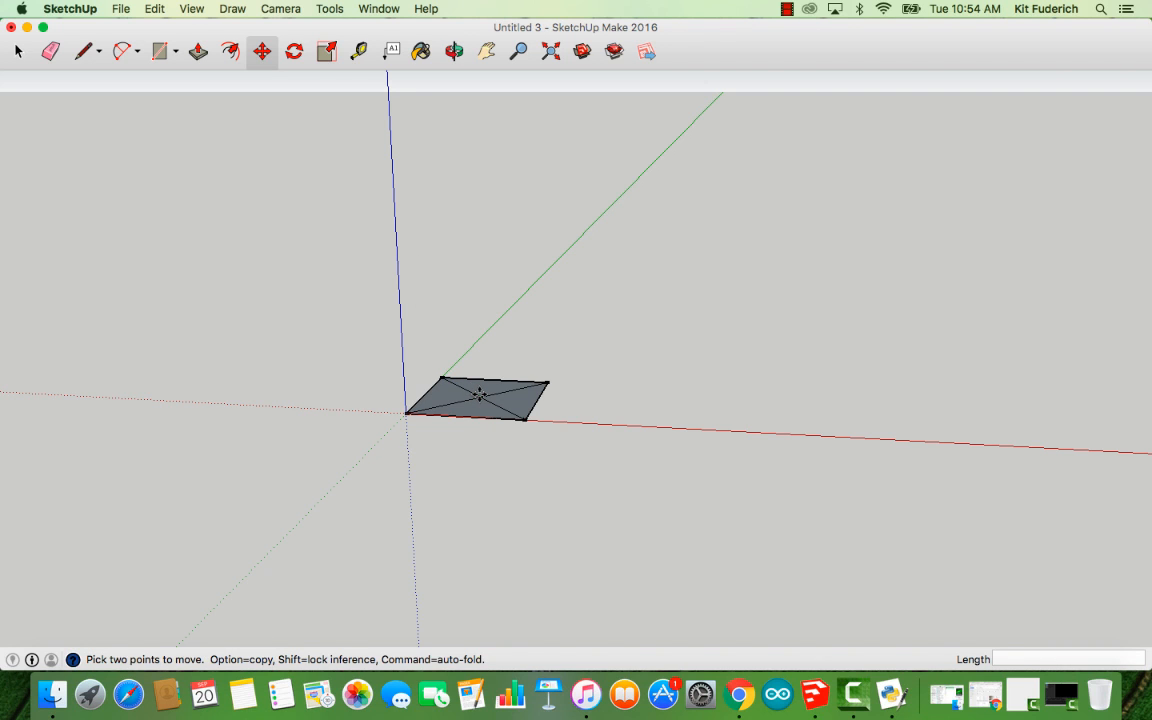
pyautogui.moveTo(479, 389); pyautogui.dragTo(481, 296)
# Close the pyramid's open base by drawing a line between two opposite base corners, and erase that line.
pyautogui.press('o')
pyautogui.moveTo(481, 218); pyautogui.dragTo(525, 305)
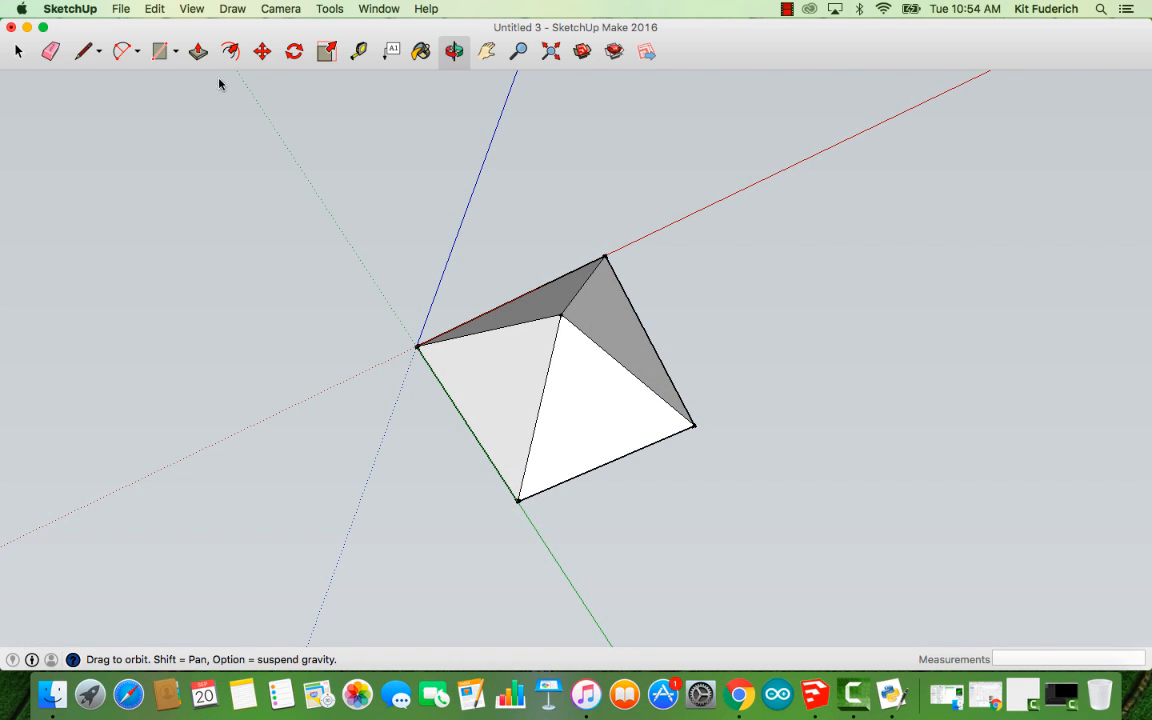
pyautogui.click(85, 58)
pyautogui.click(418, 347)
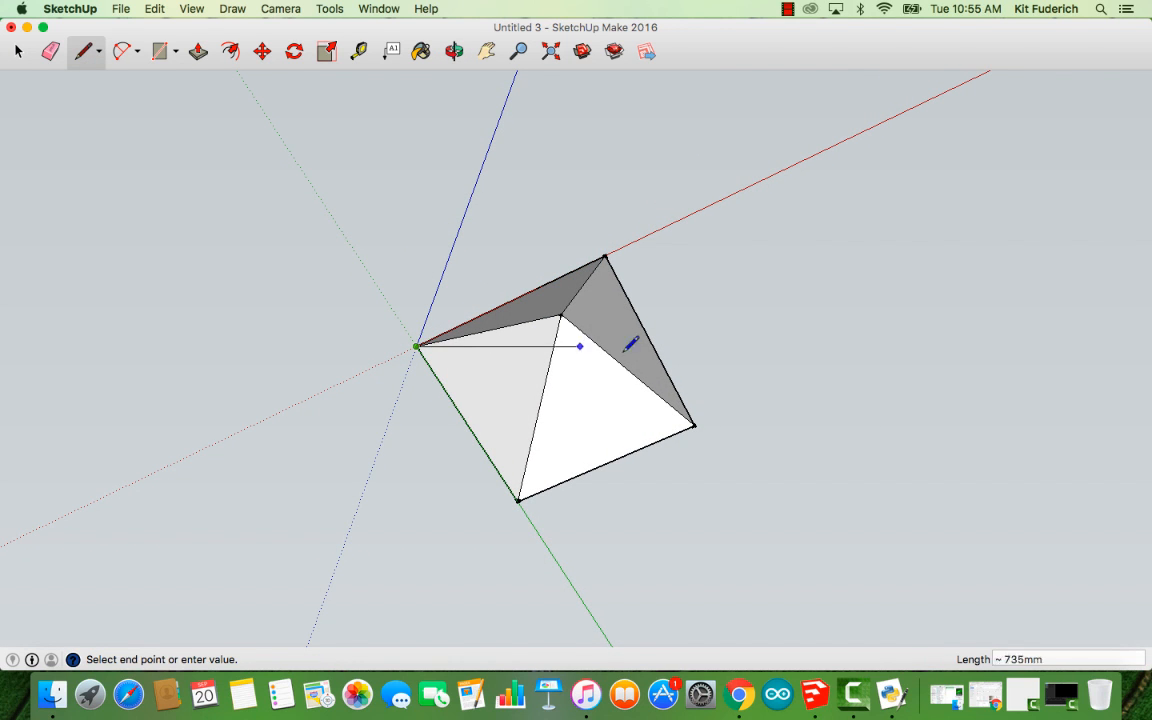
pyautogui.click(694, 426)
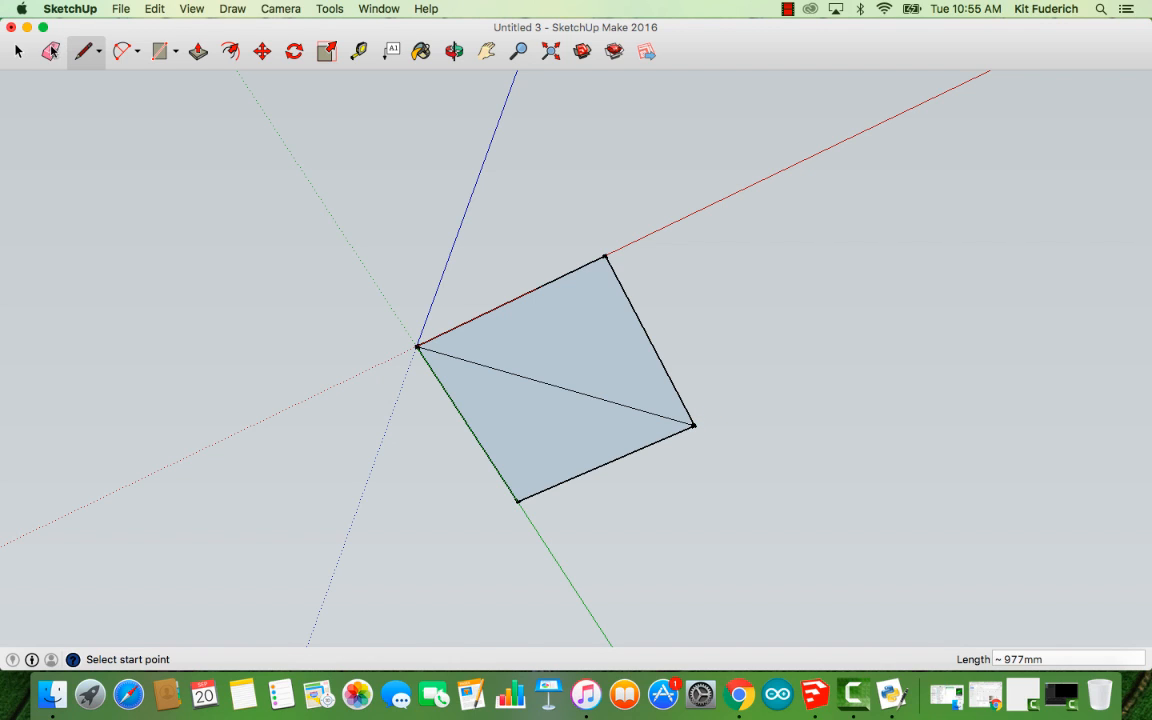
pyautogui.click(51, 51)
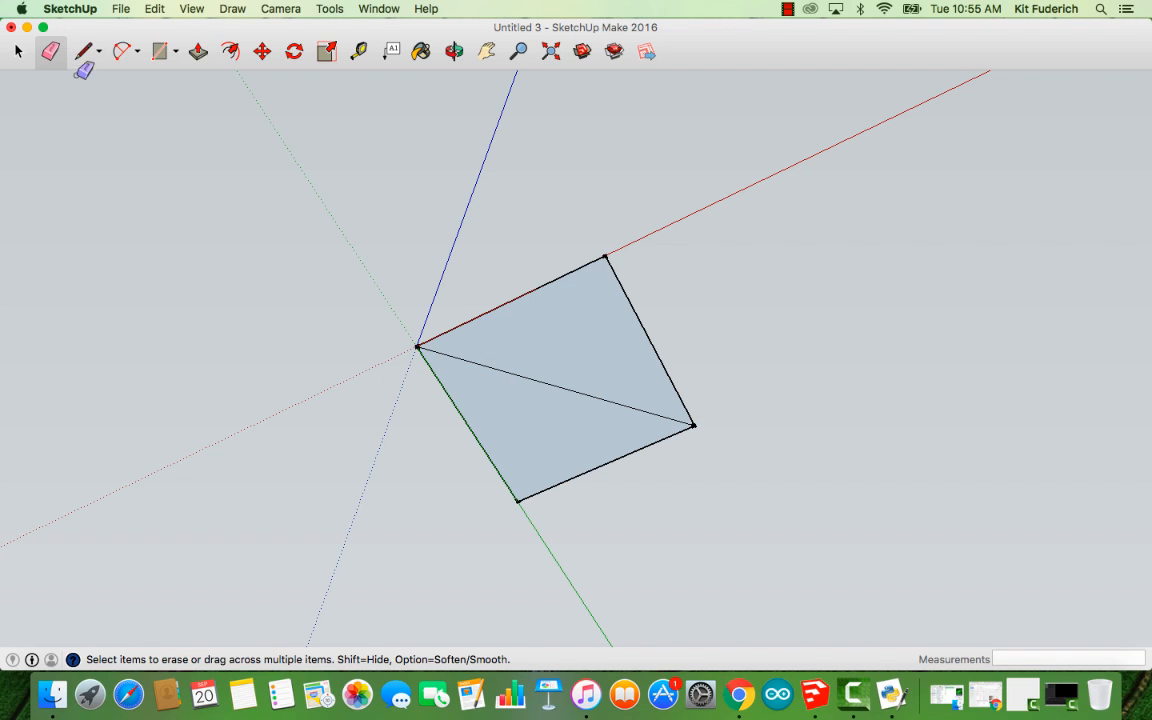
pyautogui.click(509, 368)
# Reverse all faces of the pyramid so their front sides point outward.
pyautogui.click(454, 51)
pyautogui.moveTo(510, 250)
pyautogui.mouseDown()
pyautogui.moveTo(570, 227)
pyautogui.moveTo(753, 311)
pyautogui.moveTo(656, 278)
pyautogui.moveTo(383, 401)
pyautogui.moveTo(415, 214)
pyautogui.moveTo(818, 355)
pyautogui.moveTo(669, 252)
pyautogui.moveTo(597, 255)
pyautogui.moveTo(661, 421)
pyautogui.moveTo(612, 476)
pyautogui.moveTo(813, 249)
pyautogui.moveTo(684, 298)
pyautogui.moveTo(635, 372)
pyautogui.moveTo(743, 255)
pyautogui.moveTo(656, 363)
pyautogui.moveTo(589, 375)
pyautogui.moveTo(574, 364)
pyautogui.moveTo(568, 419)
pyautogui.moveTo(555, 383)
pyautogui.moveTo(601, 308)
pyautogui.moveTo(609, 432)
pyautogui.moveTo(548, 327)
pyautogui.moveTo(640, 365)
pyautogui.moveTo(700, 355)
pyautogui.moveTo(681, 409)
pyautogui.moveTo(590, 352)
pyautogui.mouseUp()
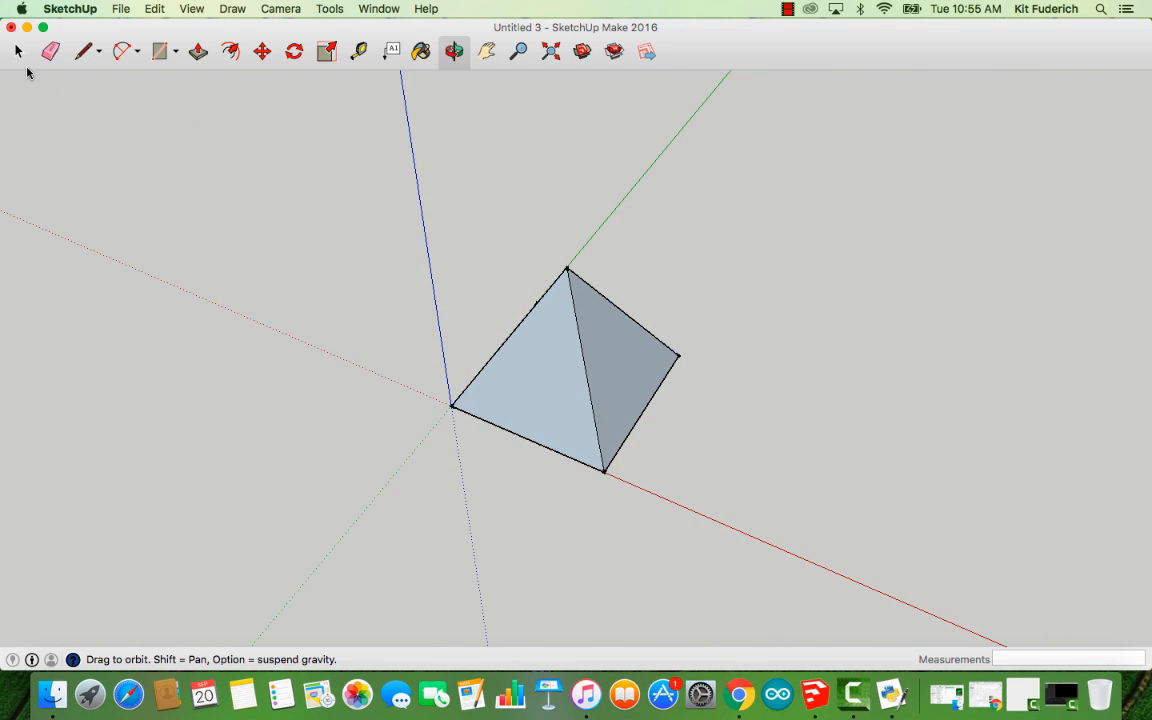
pyautogui.click(18, 51)
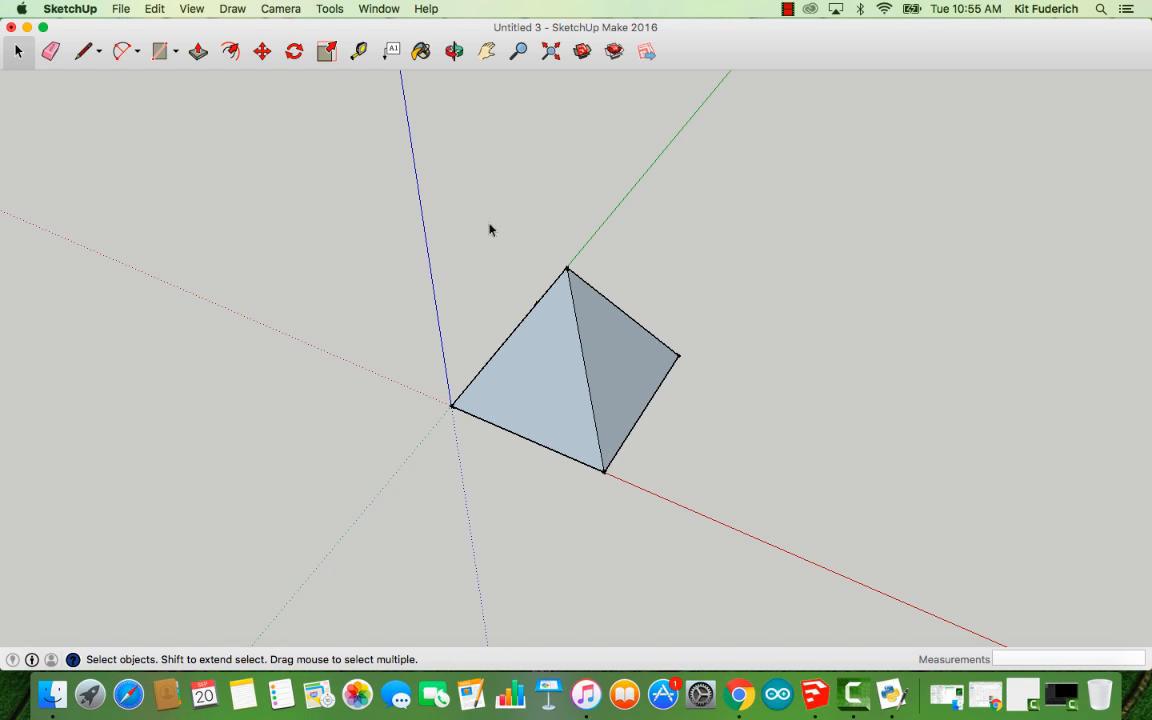
pyautogui.moveTo(235, 165); pyautogui.dragTo(814, 563)
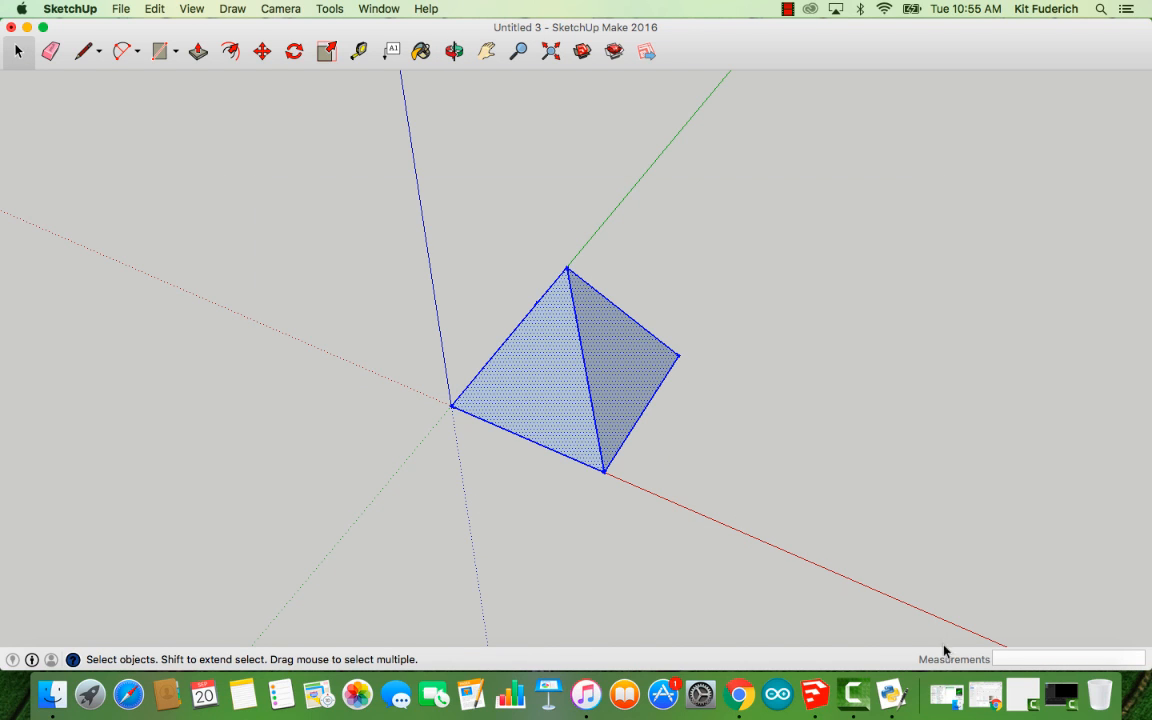
pyautogui.rightClick(606, 362)
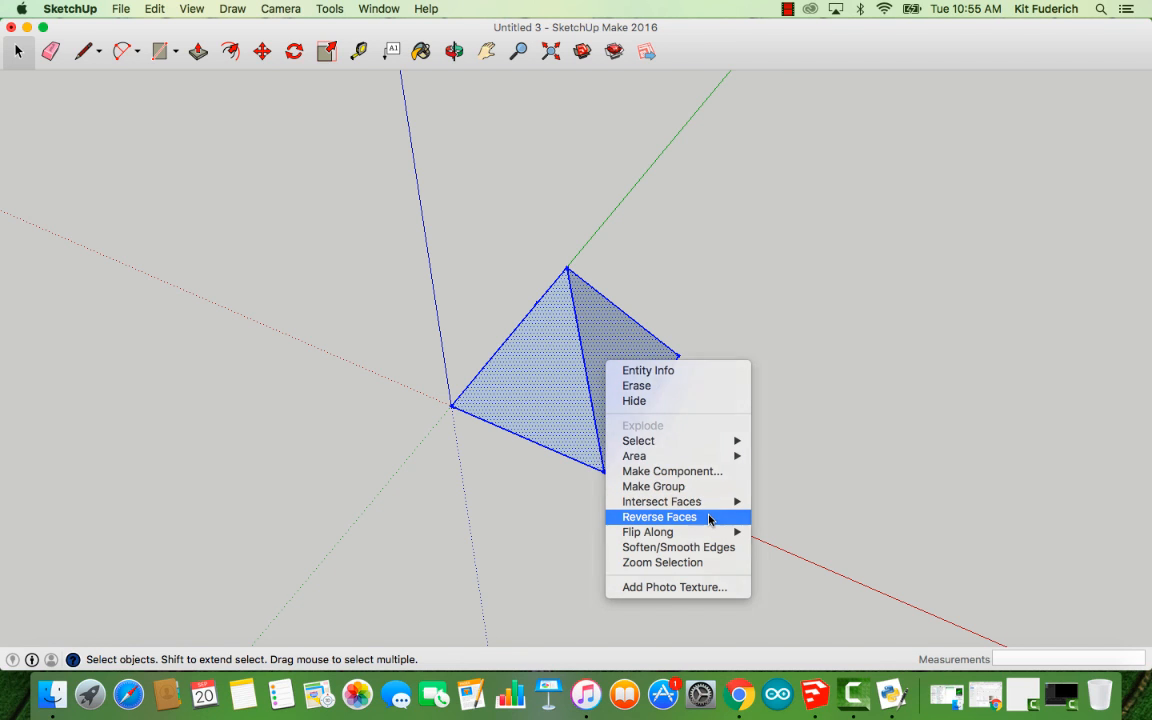
pyautogui.click(709, 517)
pyautogui.click(739, 439)
# Move the whole pyramid about 1724 mm along the green axis, away from the origin.
pyautogui.click(449, 49)
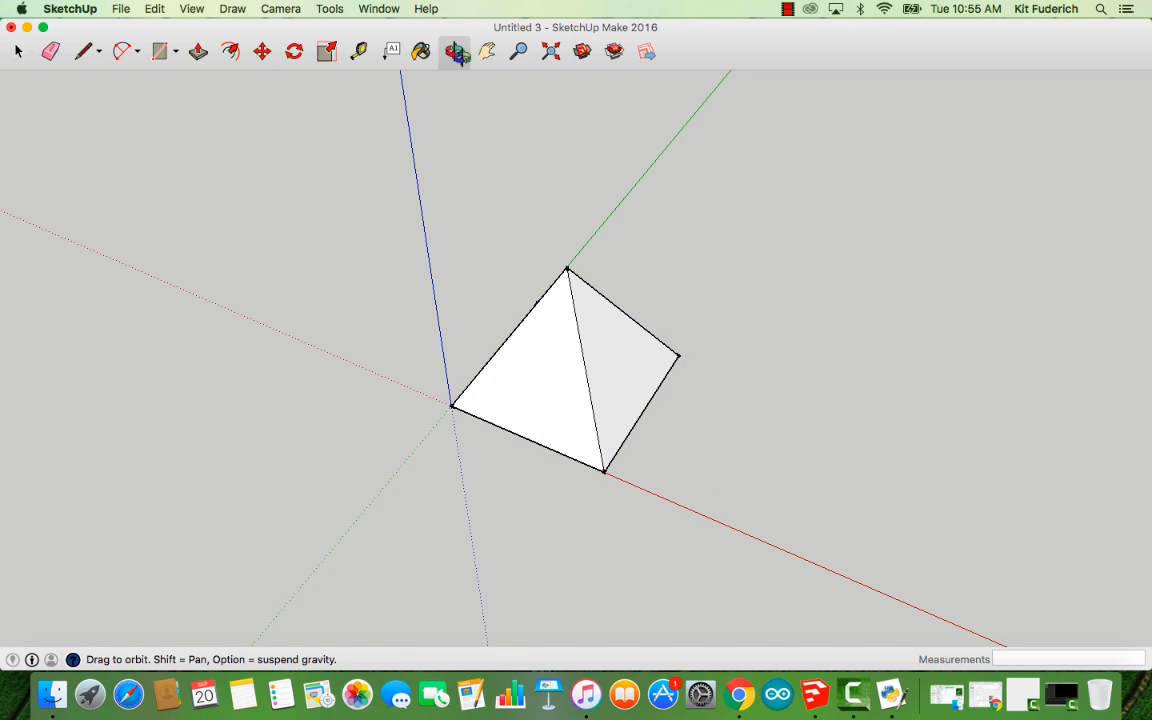
pyautogui.moveTo(645, 342); pyautogui.dragTo(441, 414)
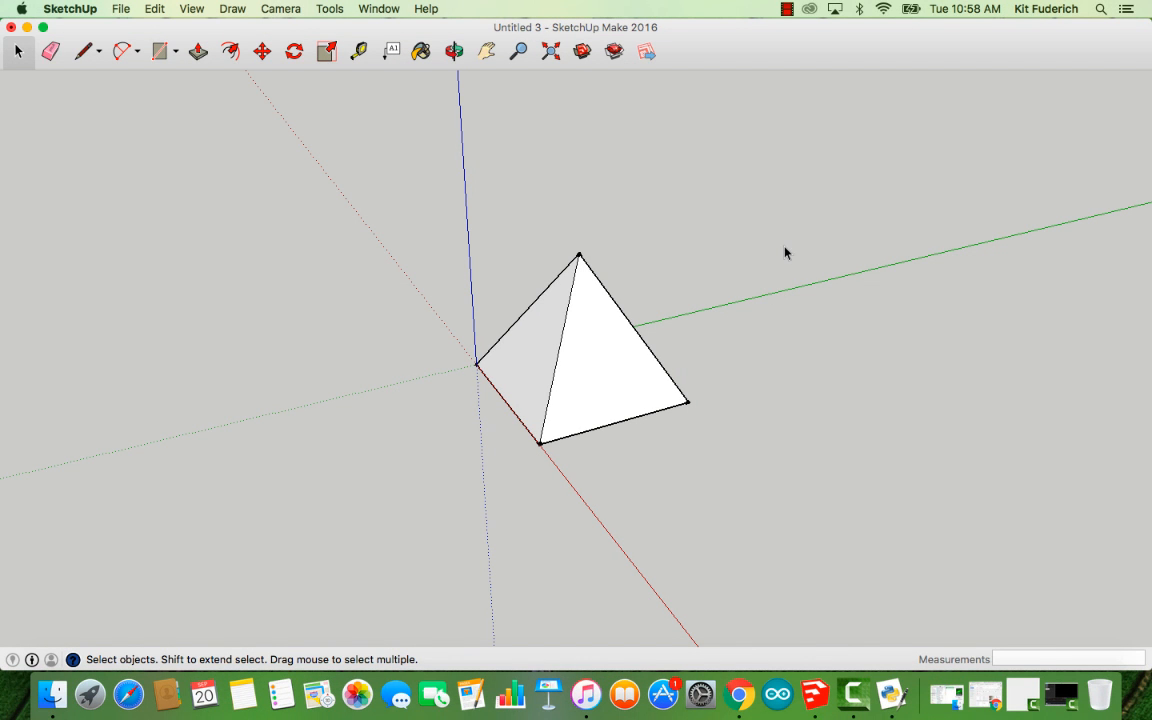
pyautogui.moveTo(343, 196); pyautogui.dragTo(998, 569)
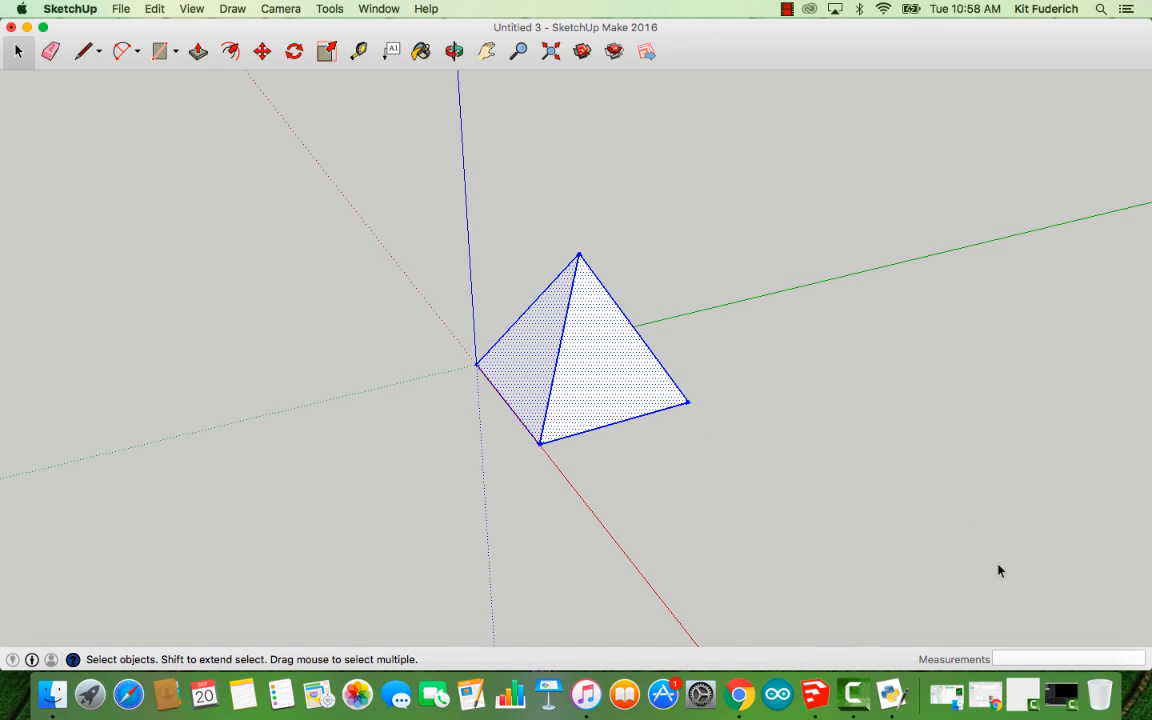
pyautogui.click(262, 55)
pyautogui.click(595, 380)
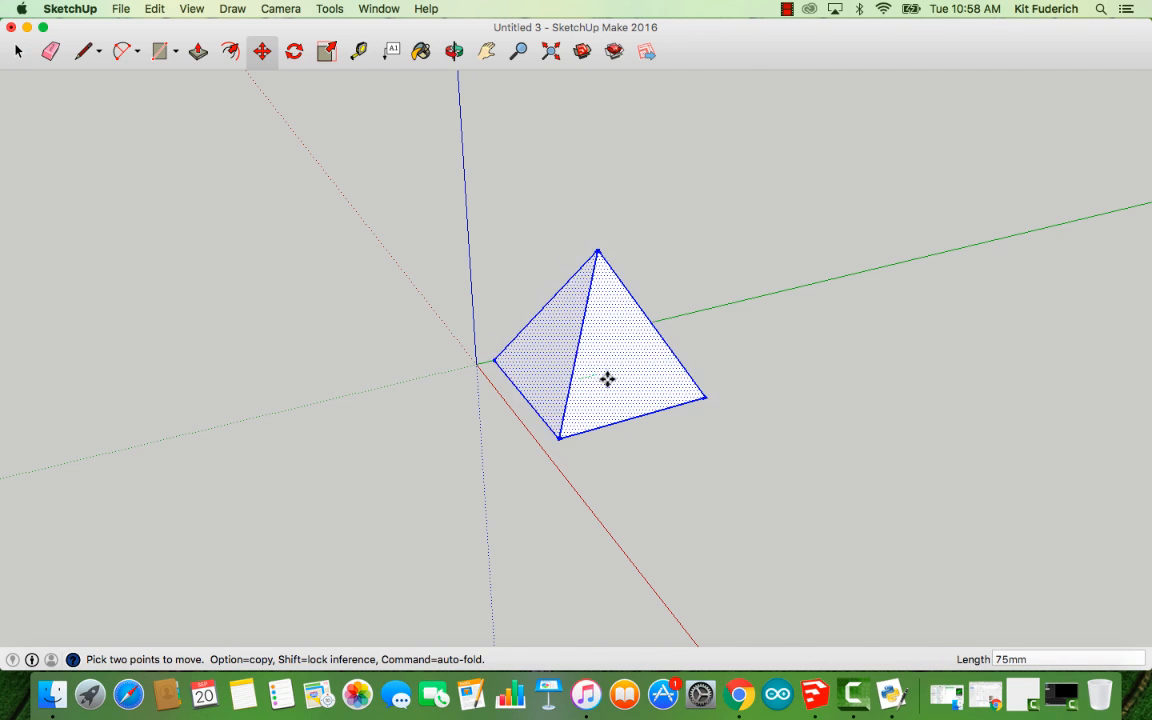
pyautogui.click(931, 311)
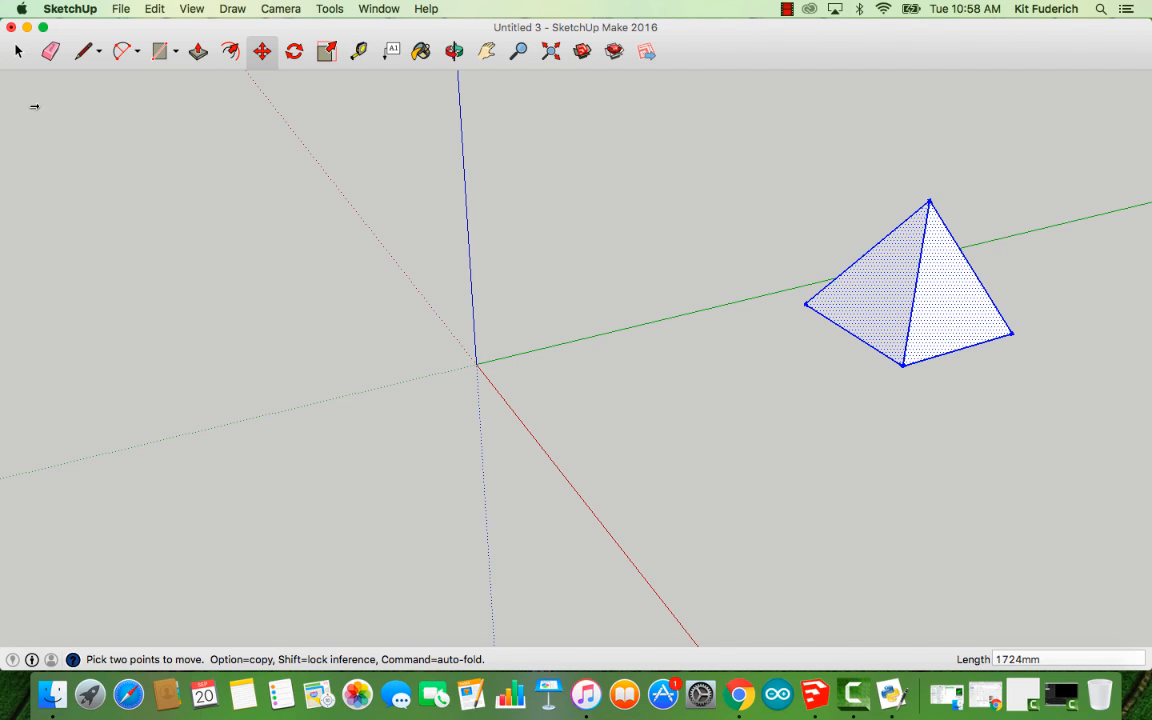
# Draw a 24-sided circle with a radius of about 378 mm on the ground plane, centred on the origin.
pyautogui.click(176, 58)
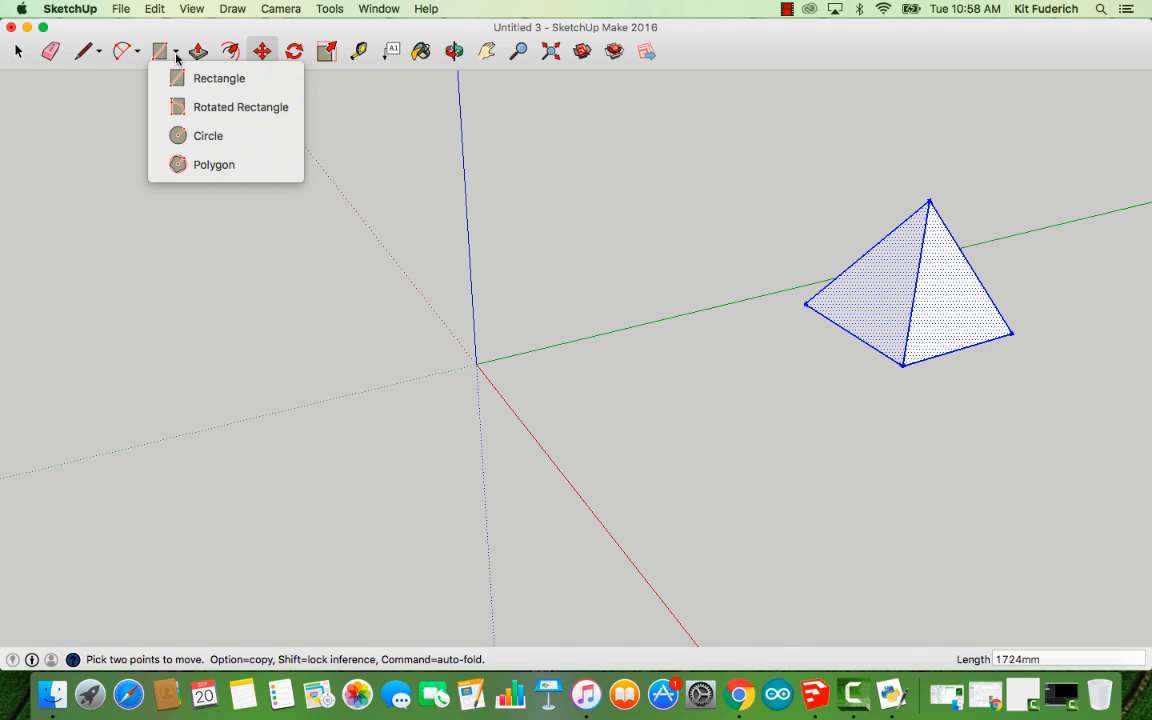
pyautogui.click(216, 138)
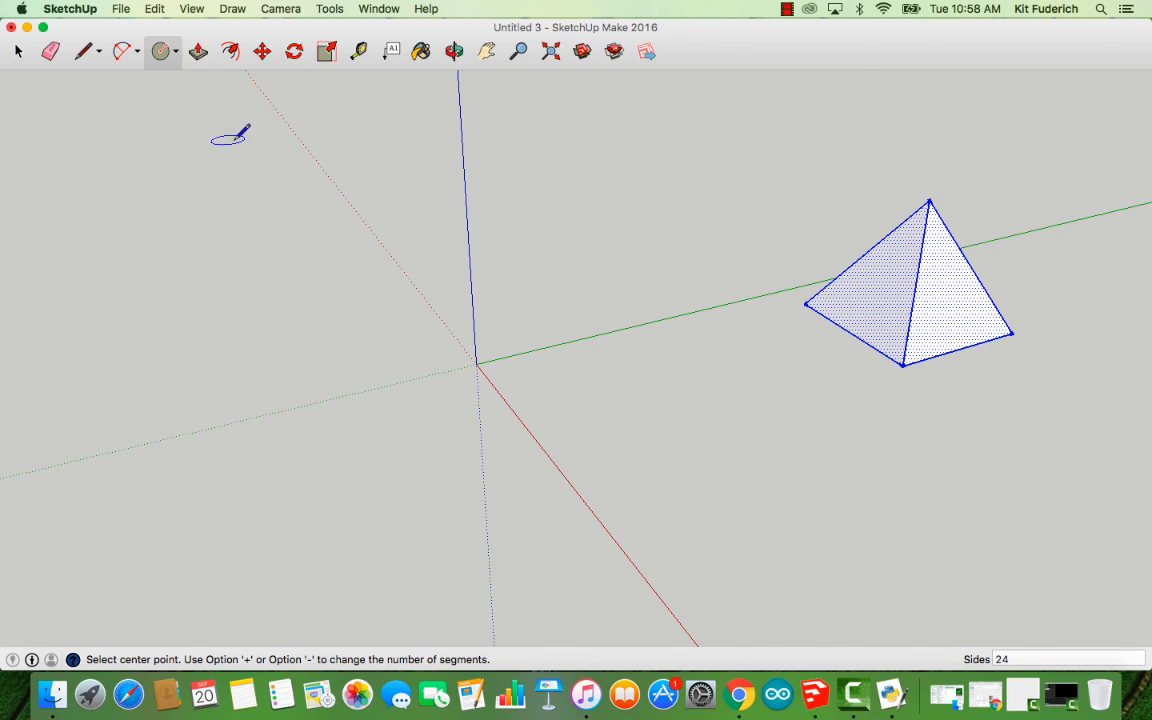
pyautogui.click(477, 364)
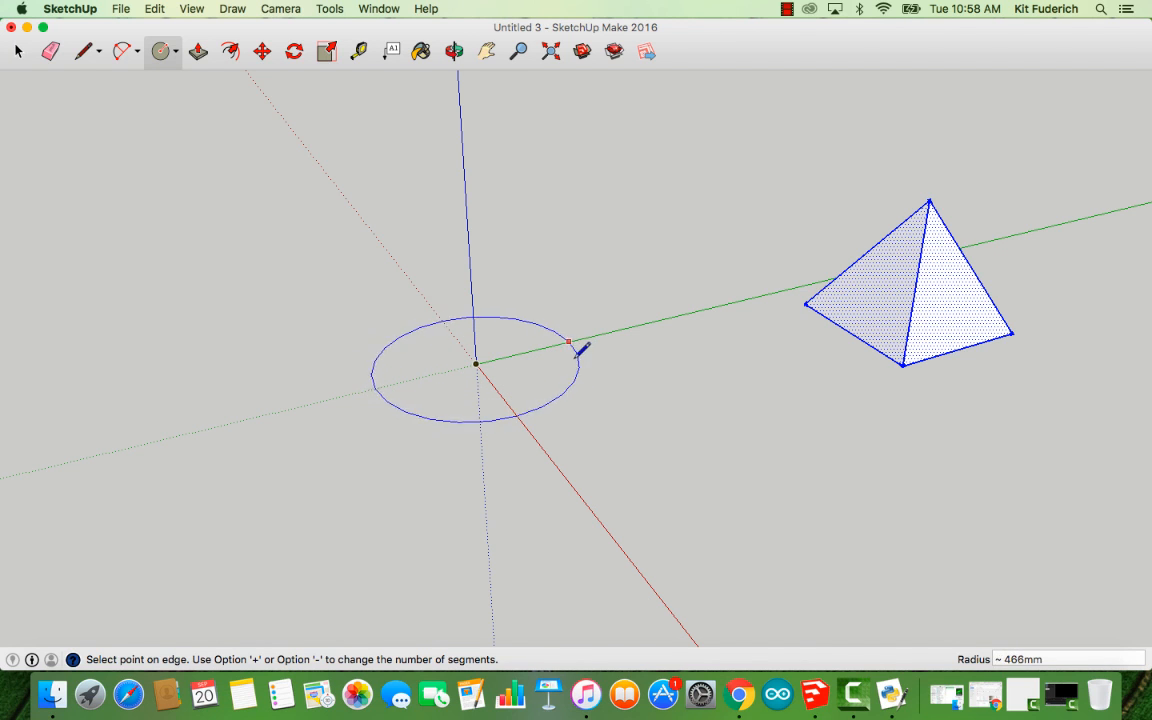
pyautogui.click(559, 372)
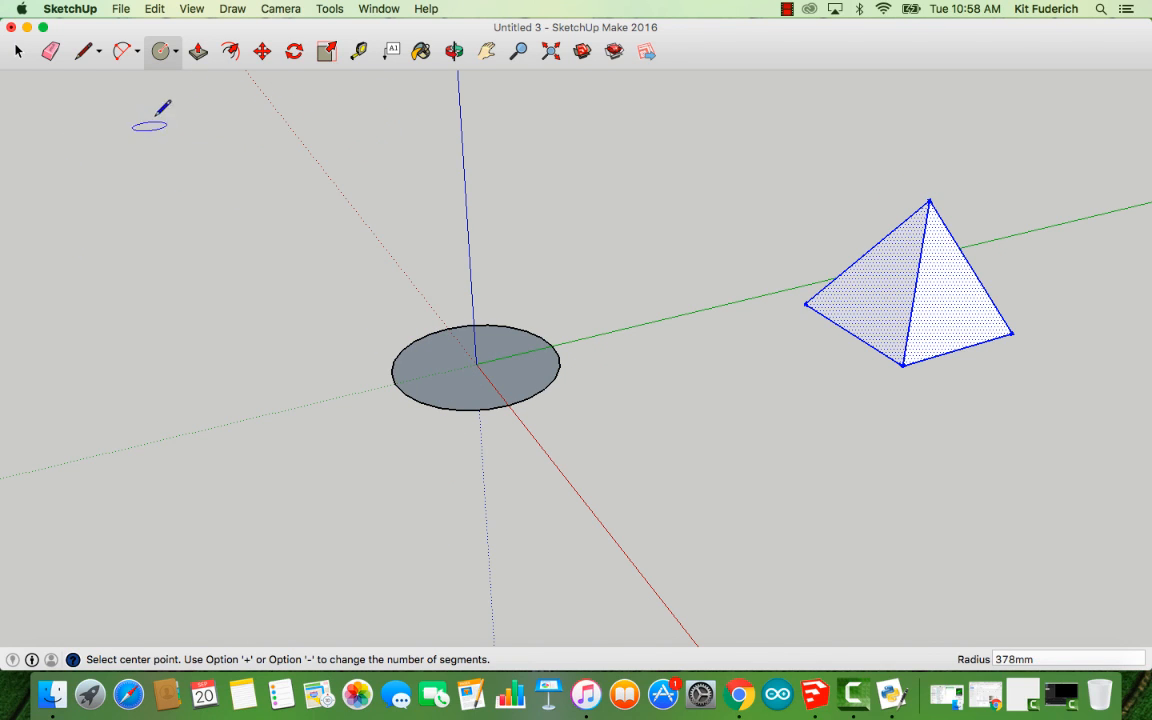
# Draw a vertical line about 531 mm long from the circle's centre up the blue axis.
pyautogui.click(454, 50)
pyautogui.moveTo(473, 265); pyautogui.dragTo(538, 232)
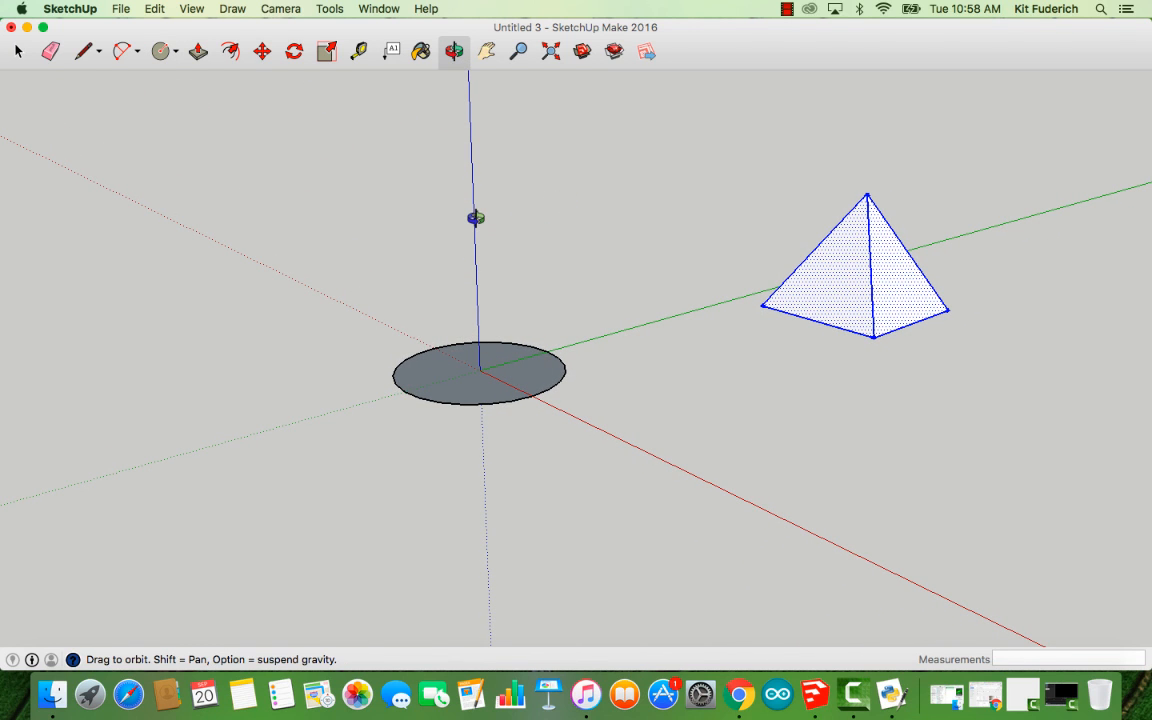
pyautogui.click(83, 52)
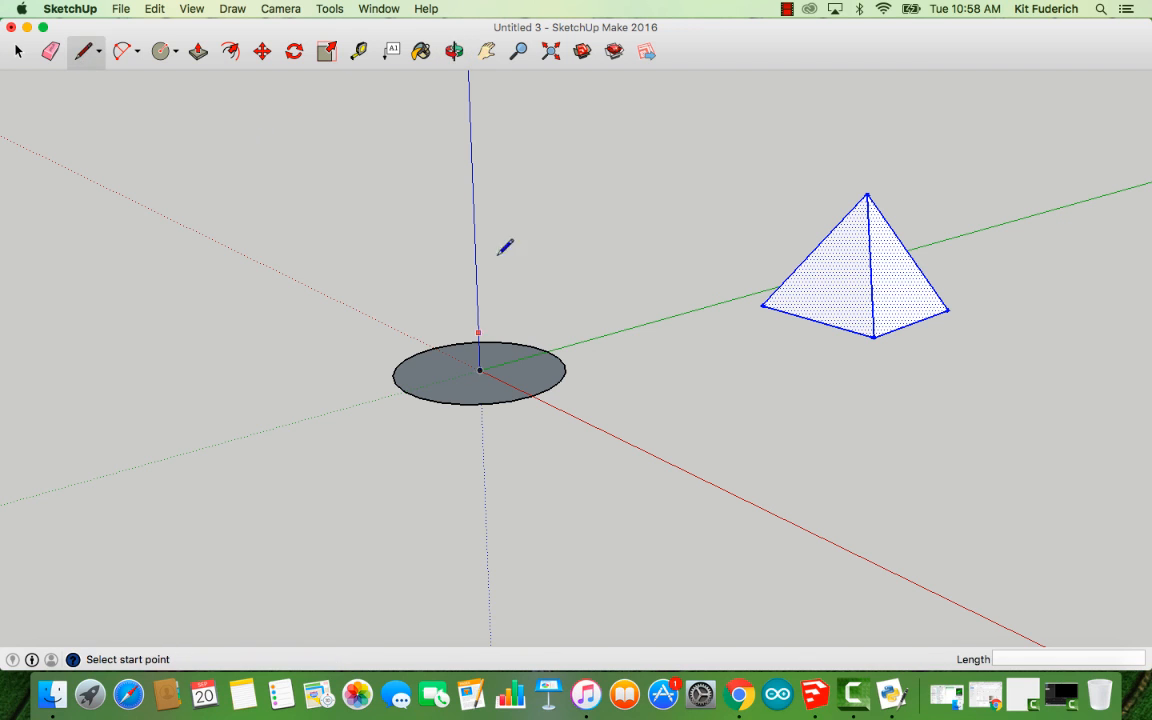
pyautogui.click(454, 51)
pyautogui.moveTo(478, 318); pyautogui.dragTo(525, 381)
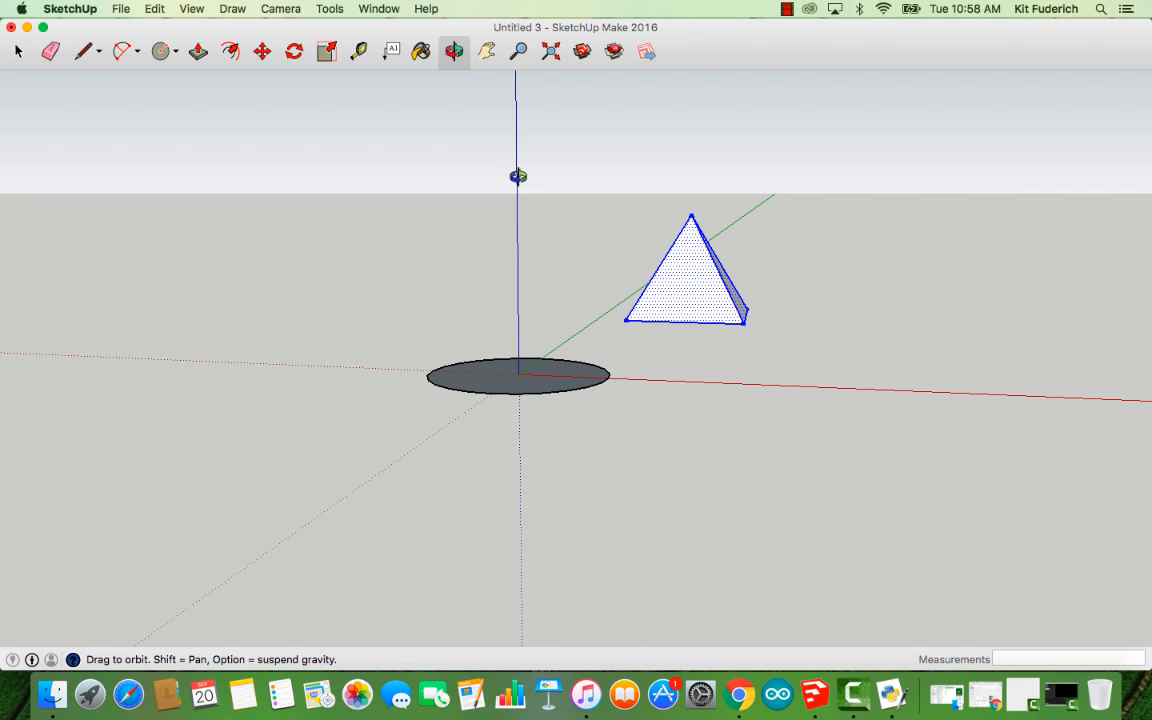
pyautogui.click(85, 53)
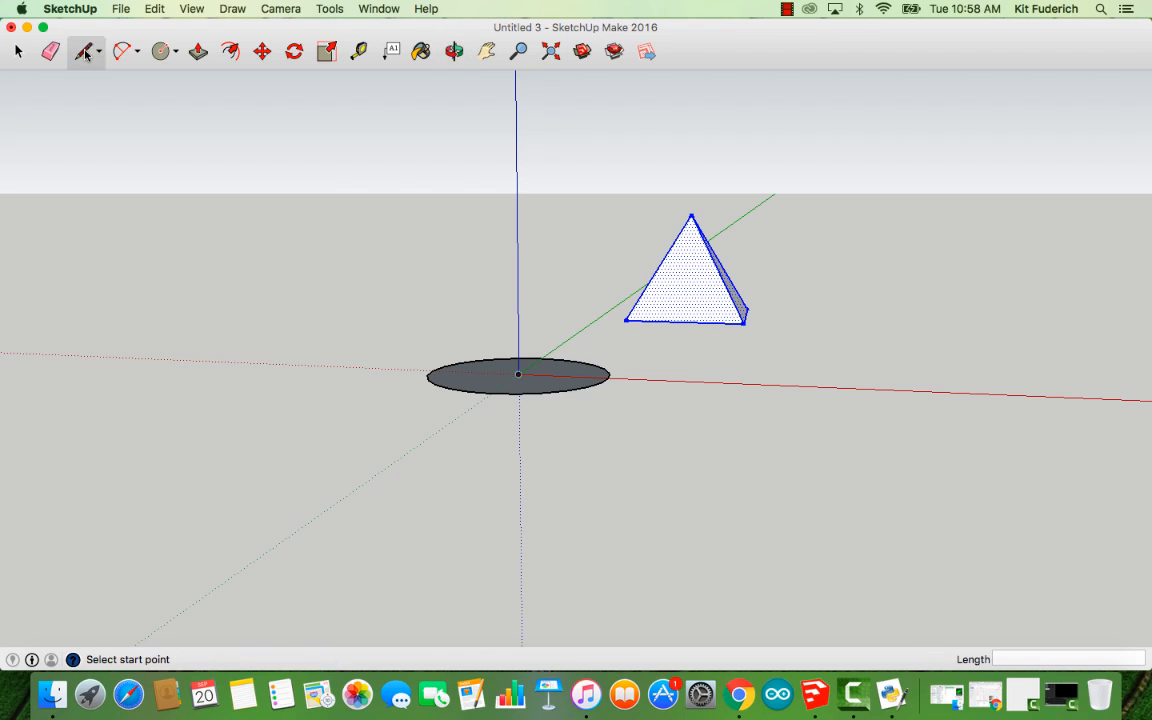
pyautogui.click(518, 374)
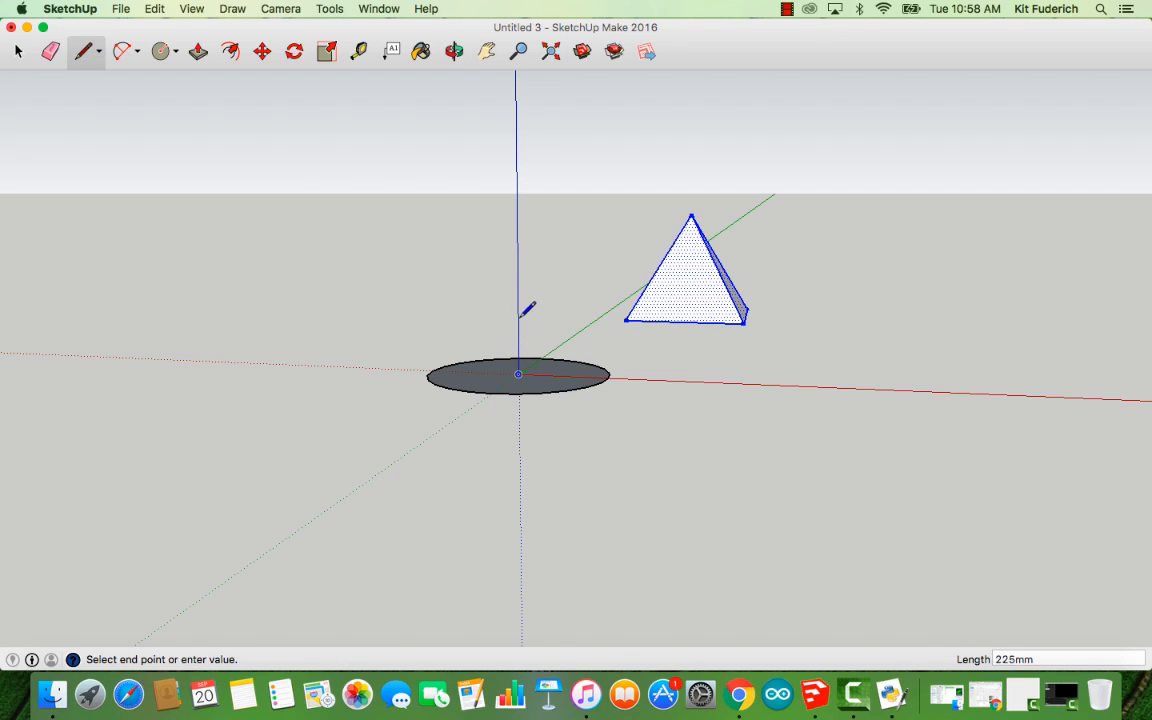
pyautogui.click(517, 235)
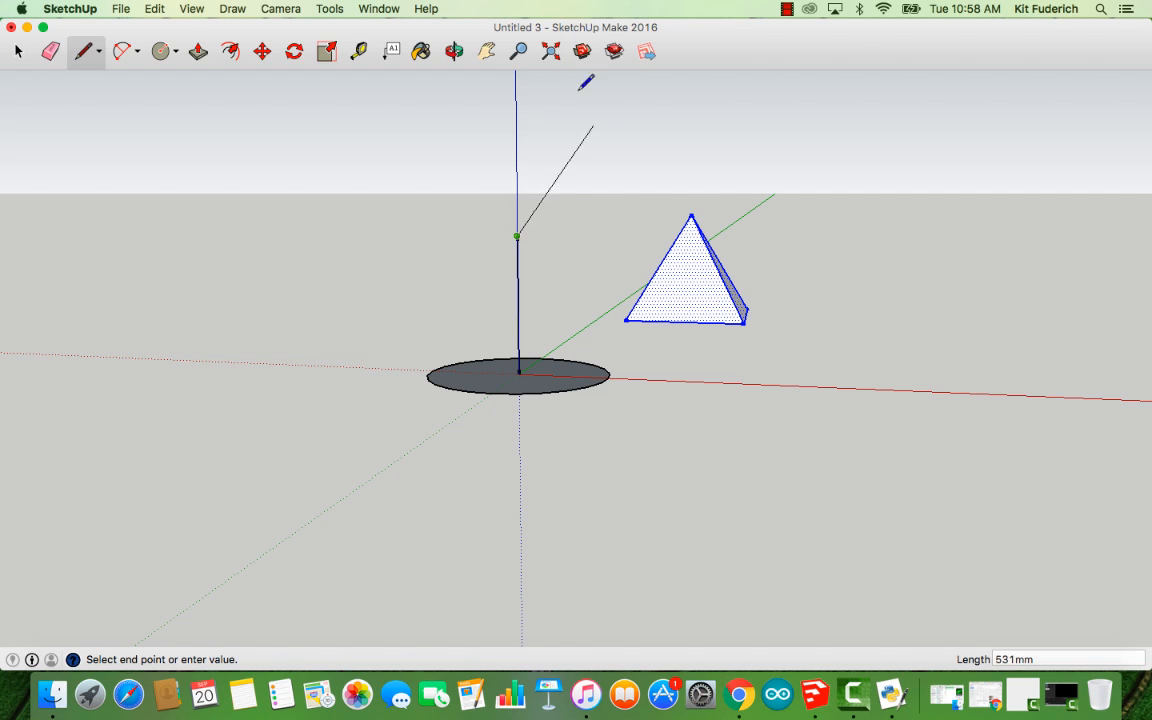
# Complete an upright triangular face with lines from the circle's centre to a vertex on its edge and up to the vertical line's upper end.
pyautogui.scroll(4, 605, 370)
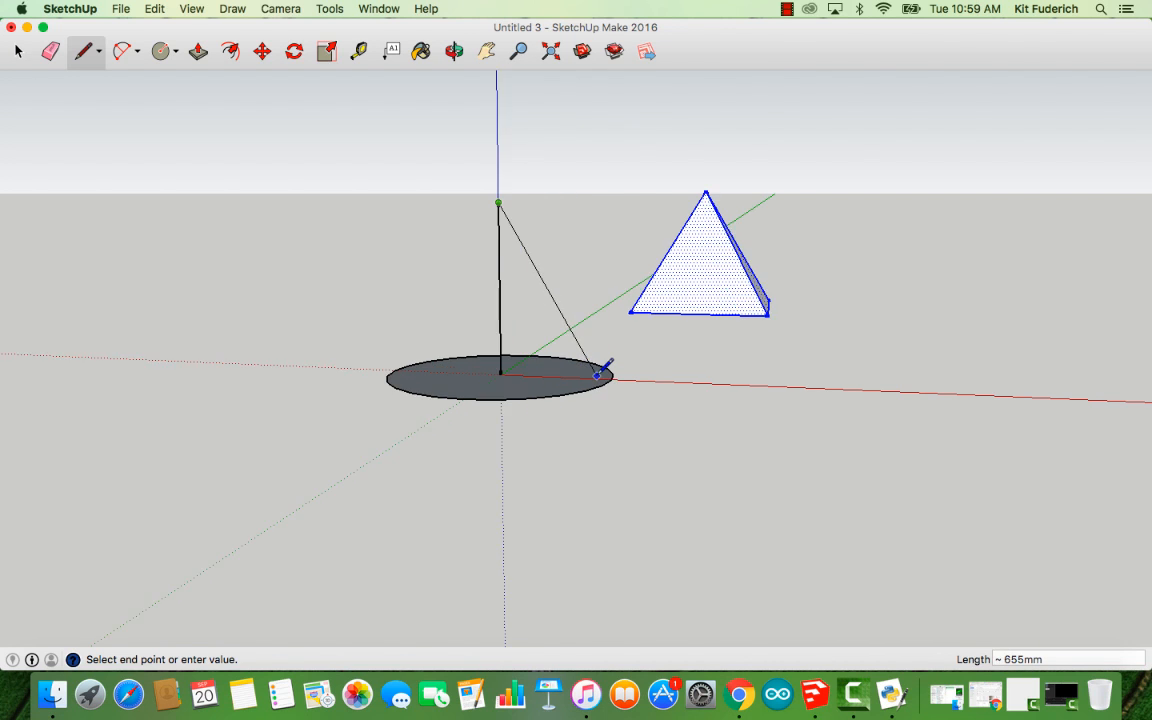
pyautogui.press('Escape')
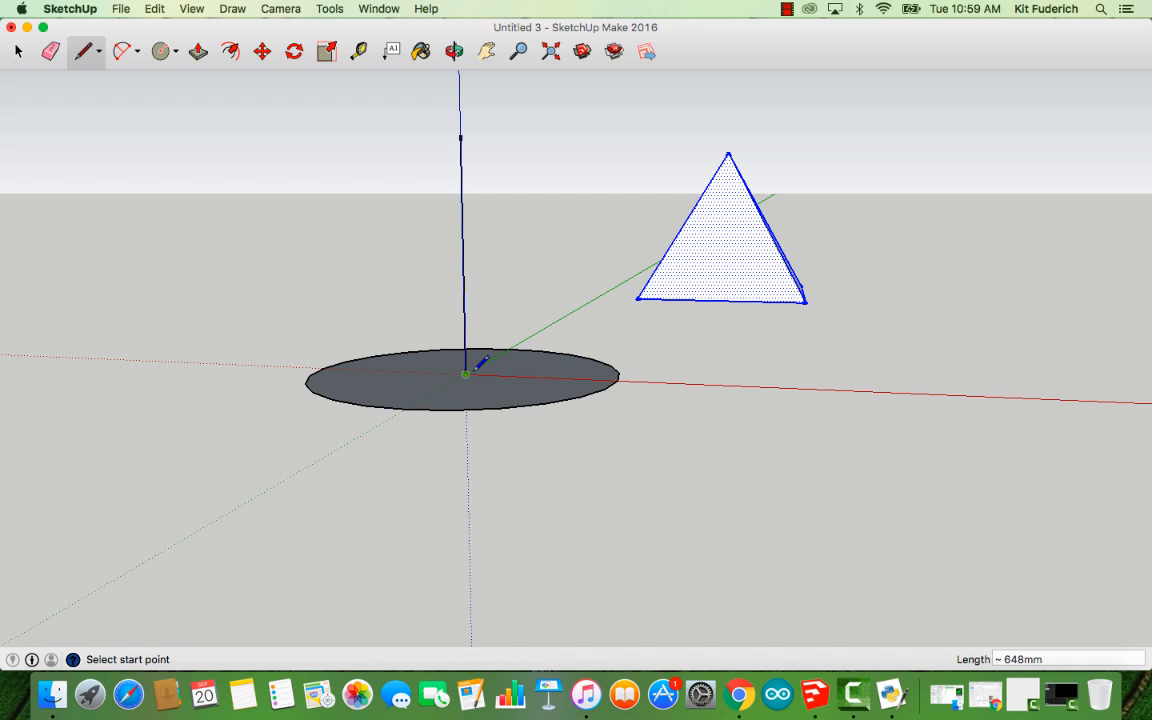
pyautogui.click(454, 51)
pyautogui.moveTo(490, 290); pyautogui.dragTo(293, 217)
pyautogui.click(82, 52)
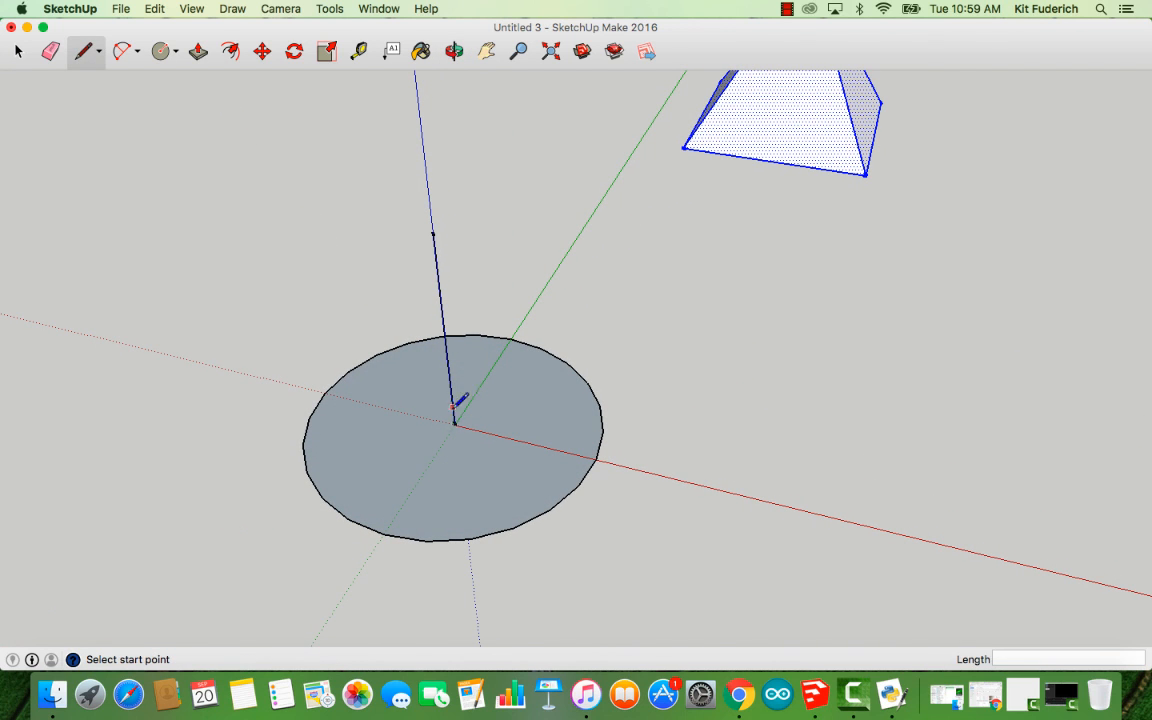
pyautogui.click(455, 424)
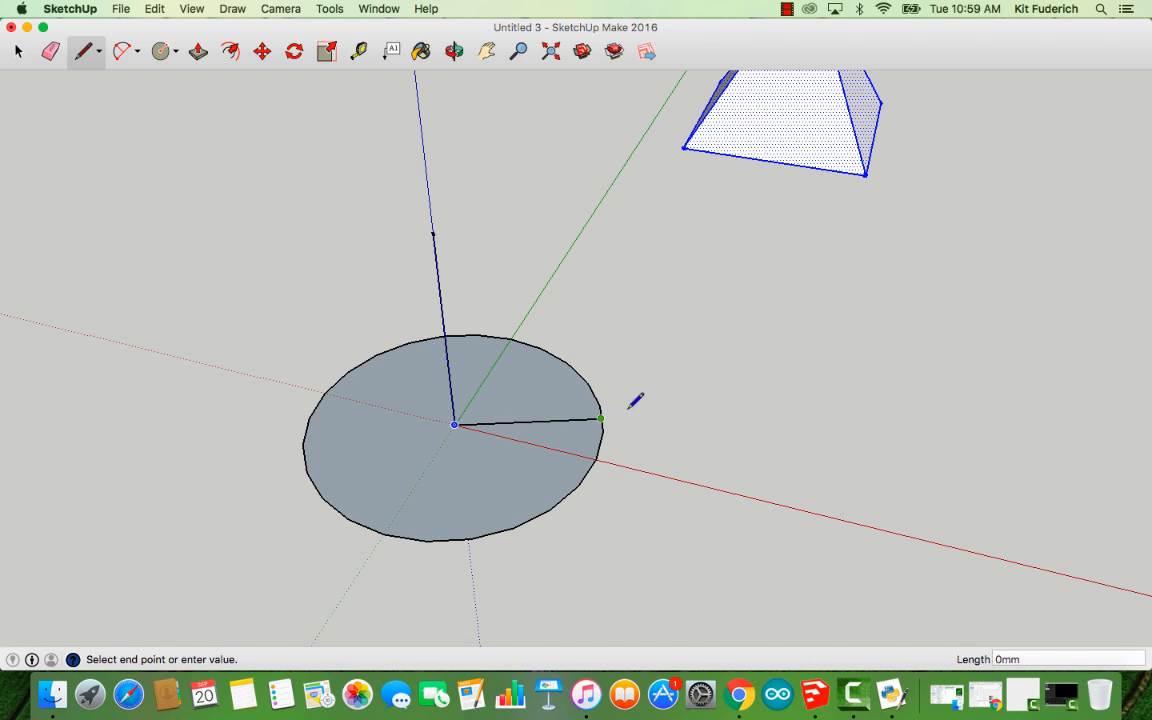
pyautogui.click(600, 418)
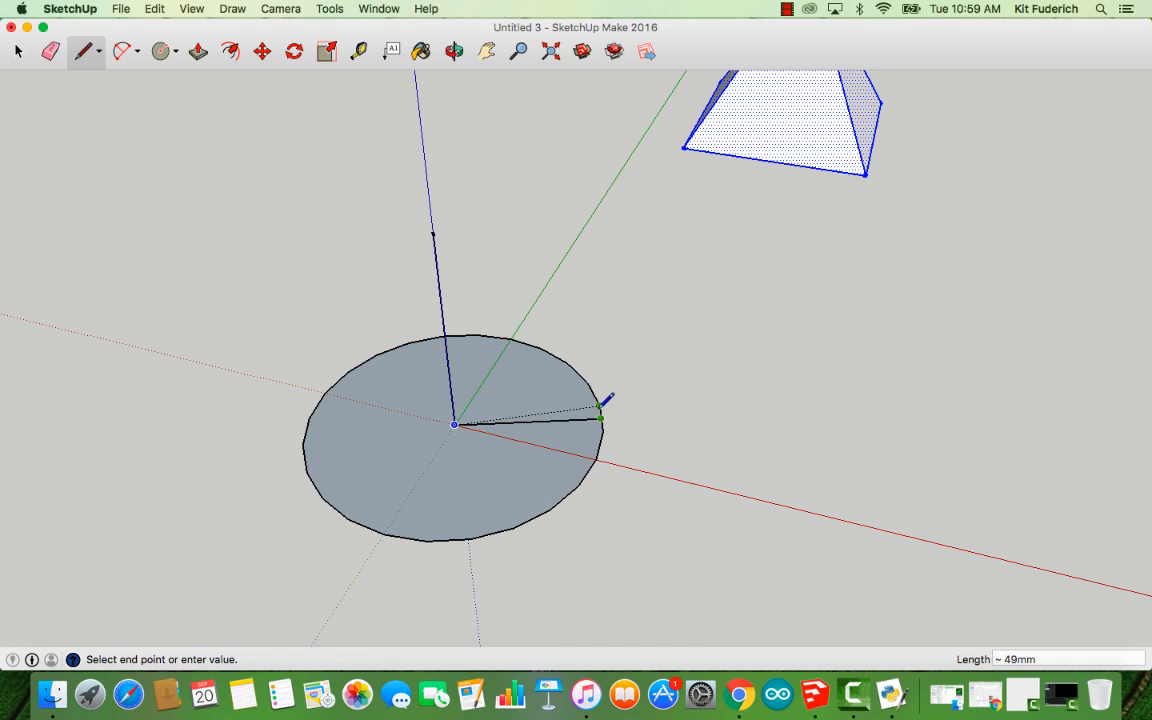
pyautogui.click(433, 230)
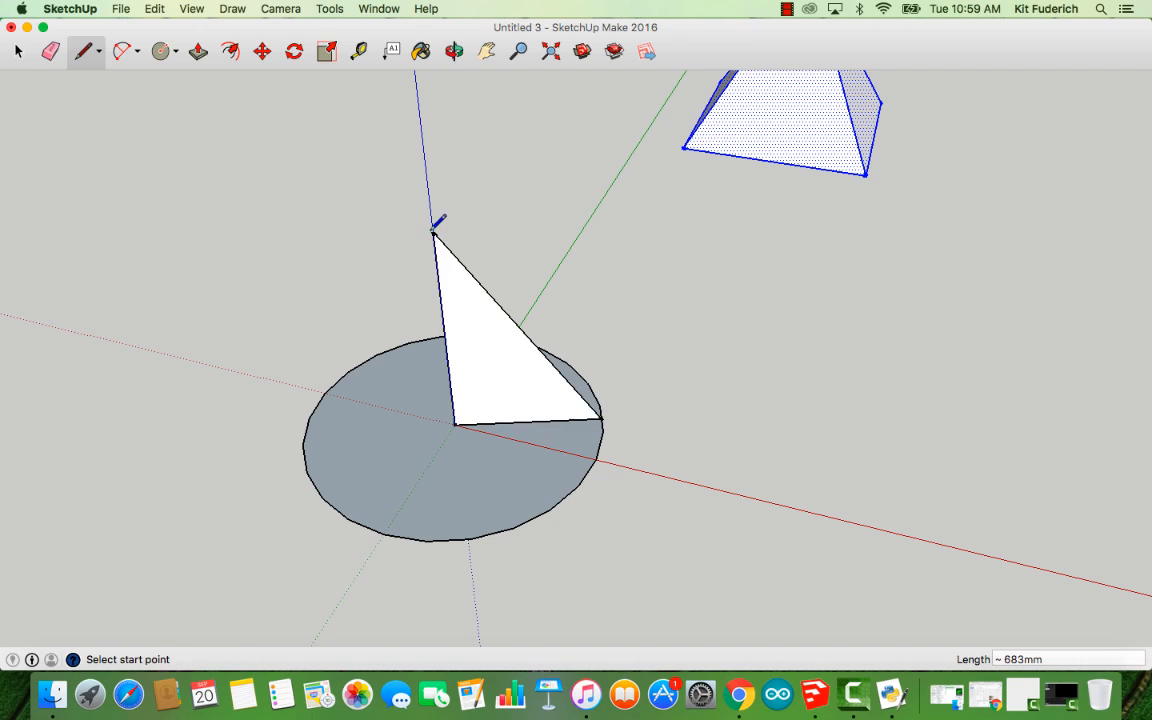
# Sweep the triangular face around the circle with Follow Me to form a cone.
pyautogui.click(453, 50)
pyautogui.moveTo(627, 233); pyautogui.dragTo(536, 477)
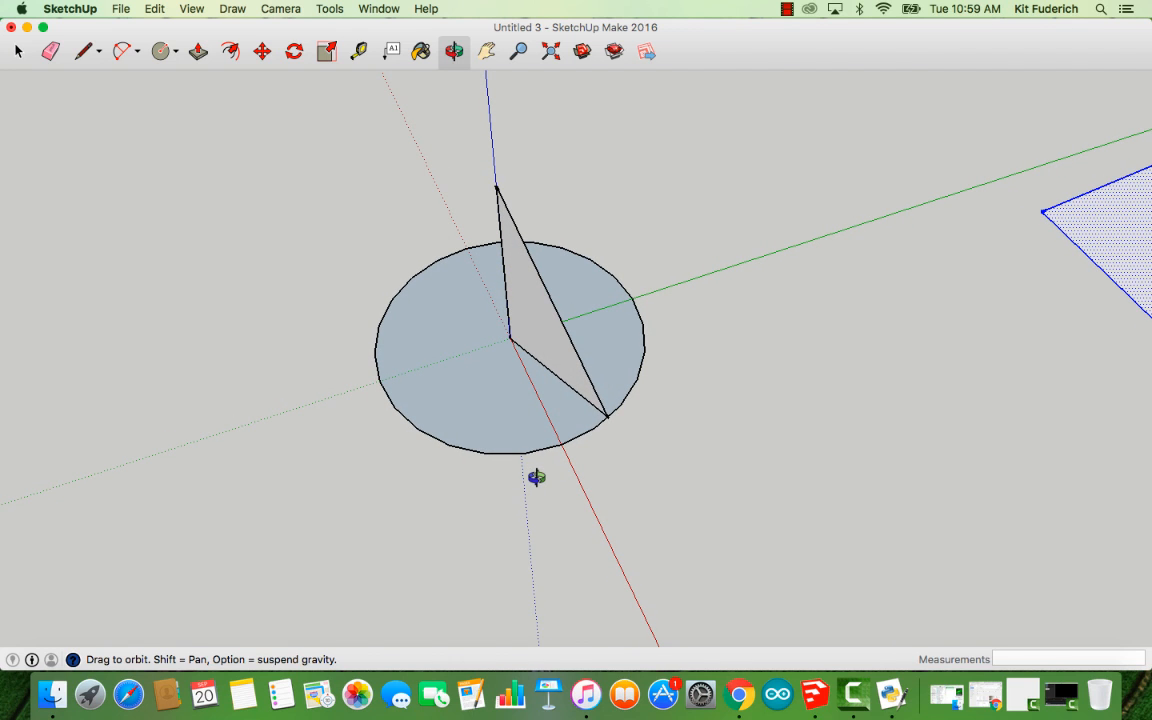
pyautogui.moveTo(600, 406); pyautogui.dragTo(556, 344)
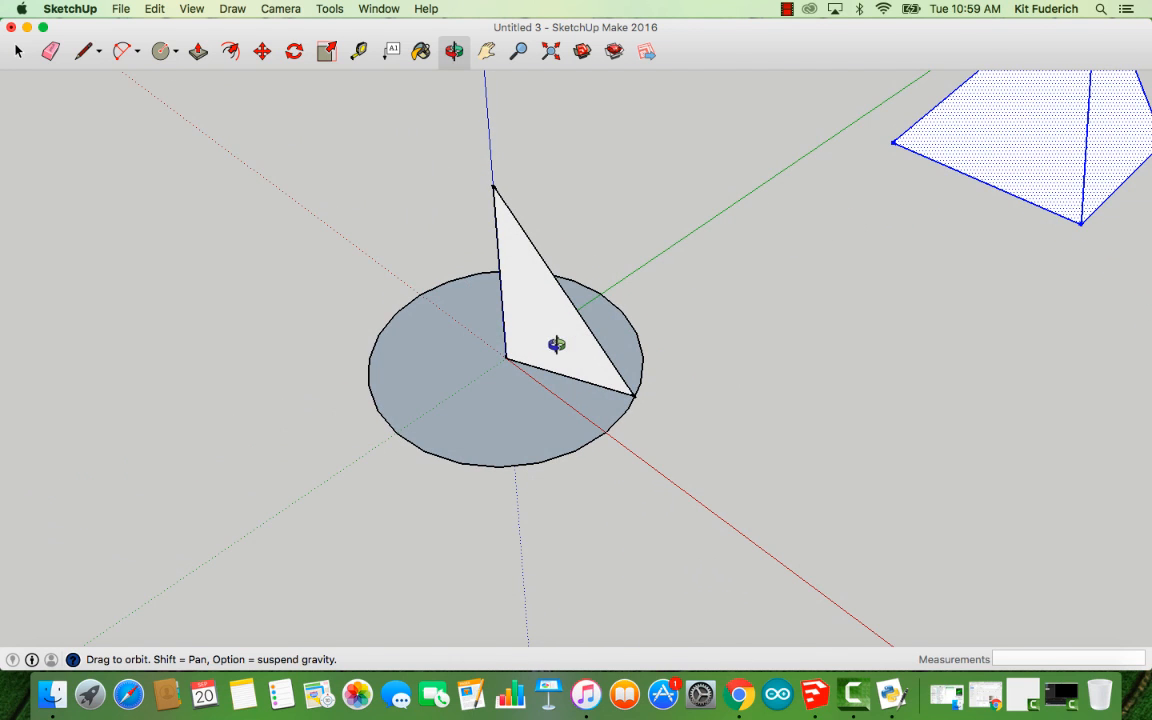
pyautogui.moveTo(625, 312); pyautogui.dragTo(506, 398)
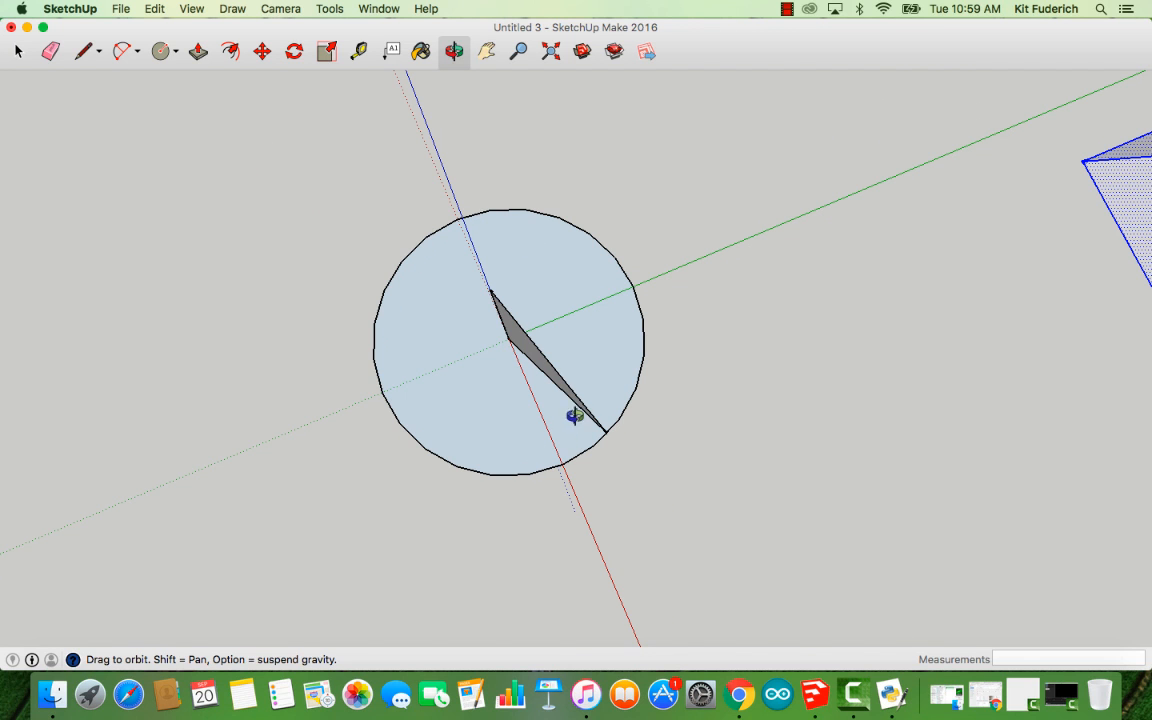
pyautogui.moveTo(575, 416); pyautogui.dragTo(583, 240)
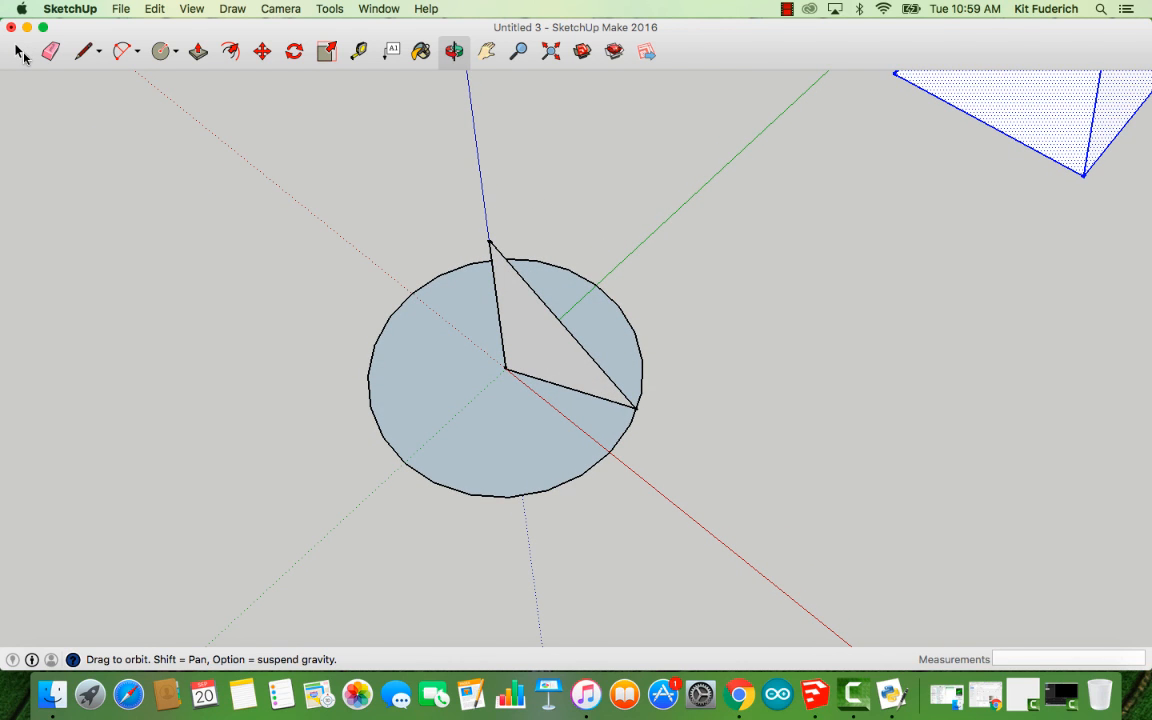
pyautogui.click(21, 52)
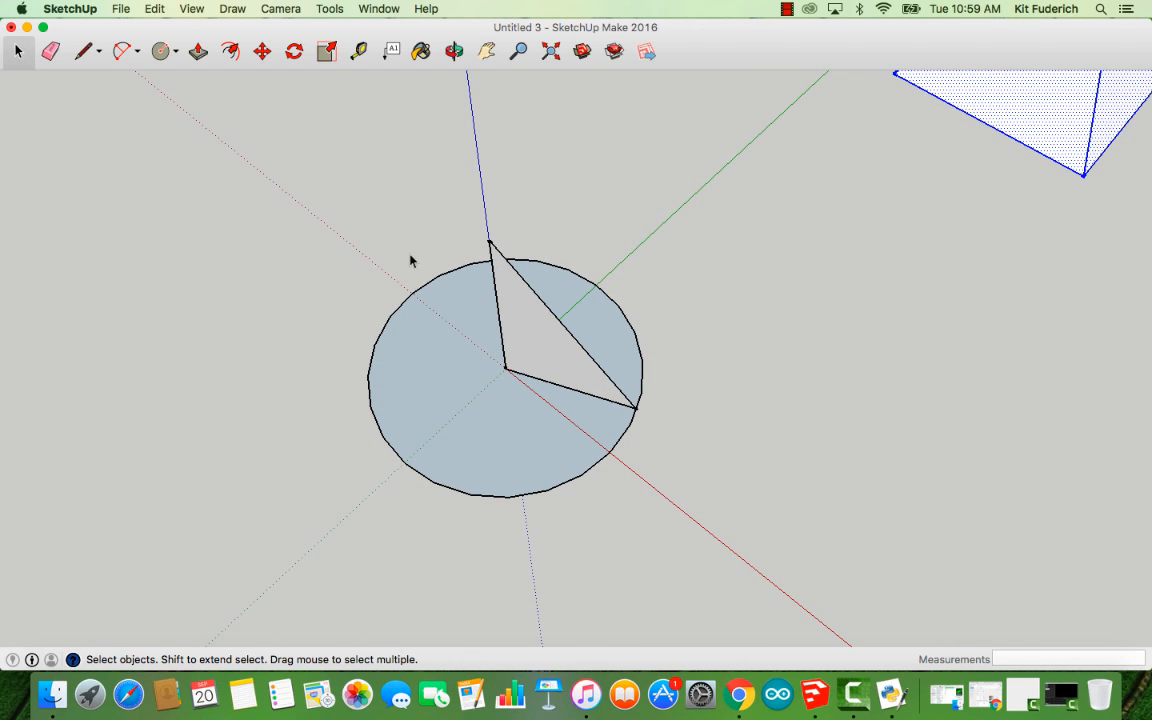
pyautogui.click(426, 290)
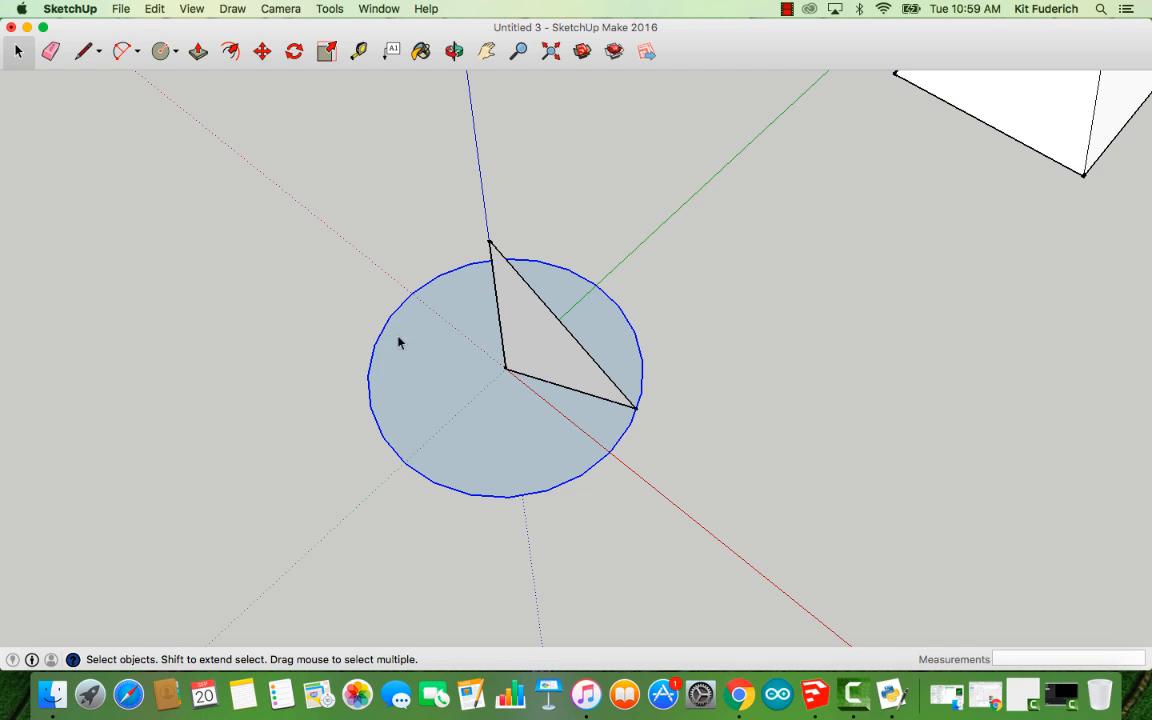
pyautogui.click(330, 9)
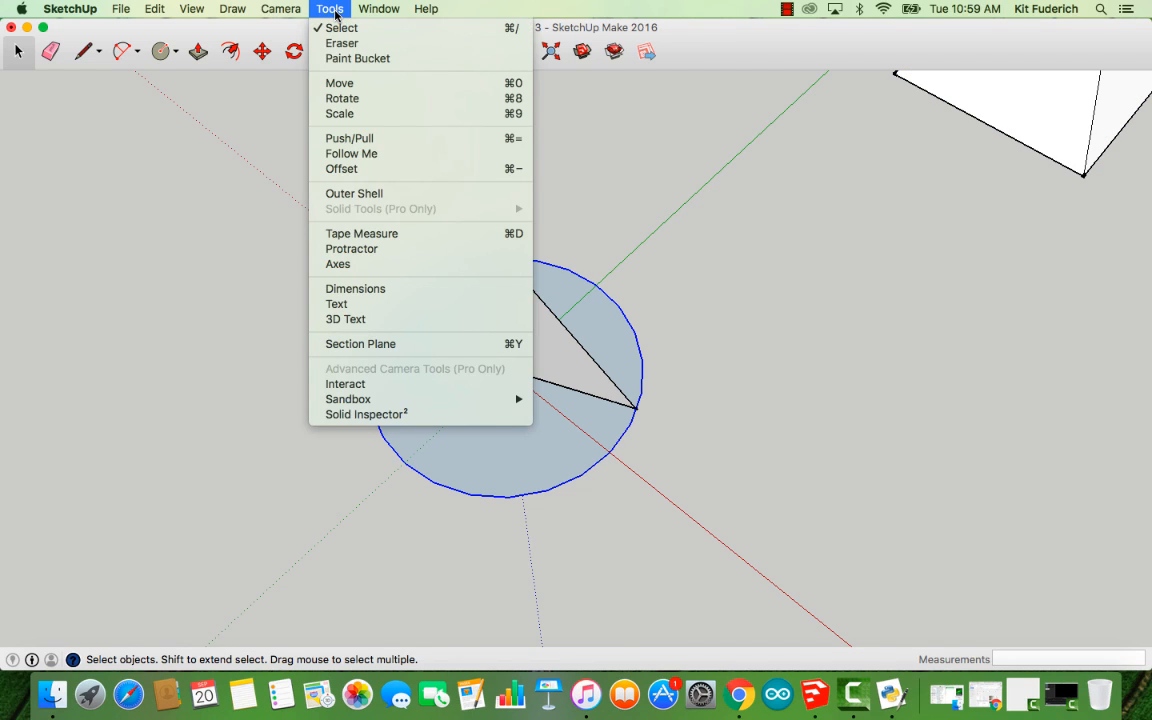
pyautogui.click(365, 155)
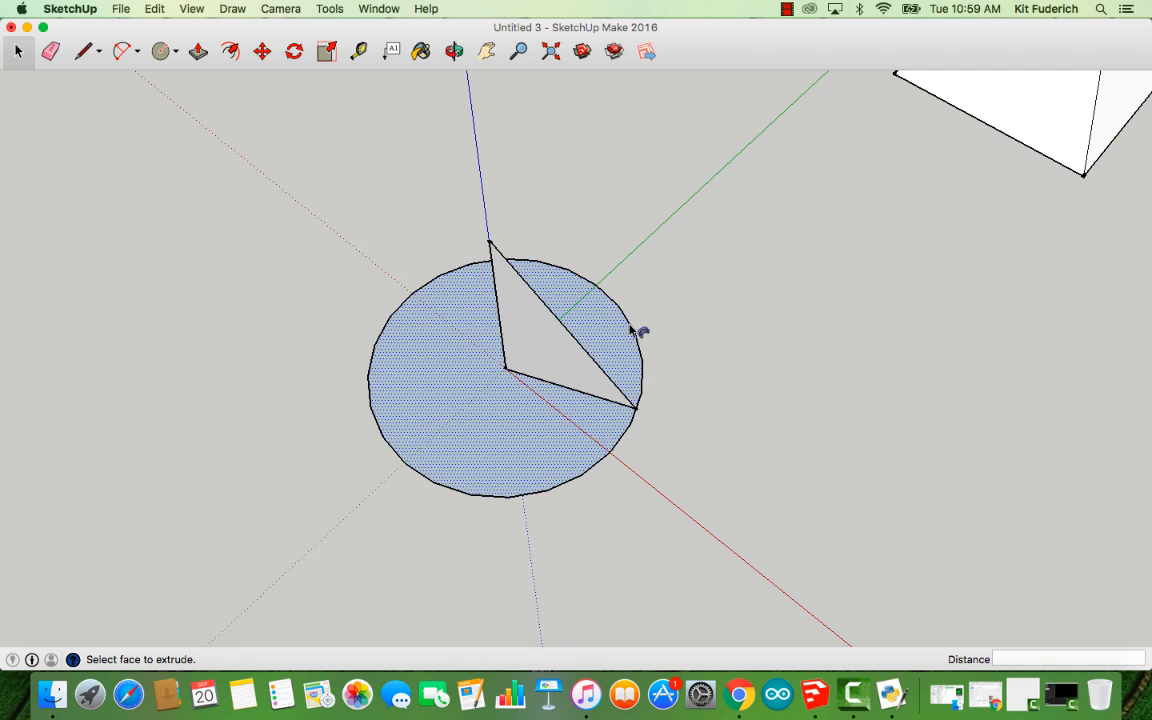
pyautogui.click(551, 356)
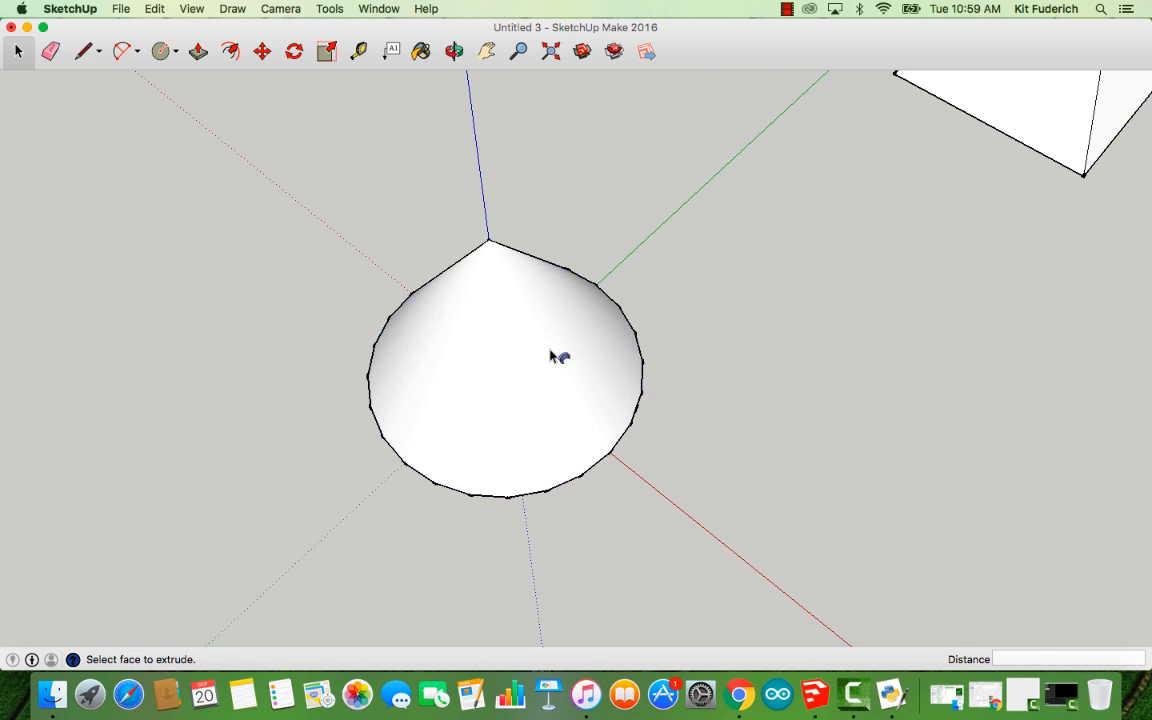
# Close the cone's open base by drawing a line about 756 mm long across its diameter between two opposite vertices.
pyautogui.click(455, 50)
pyautogui.moveTo(527, 329); pyautogui.dragTo(768, 440)
pyautogui.click(80, 53)
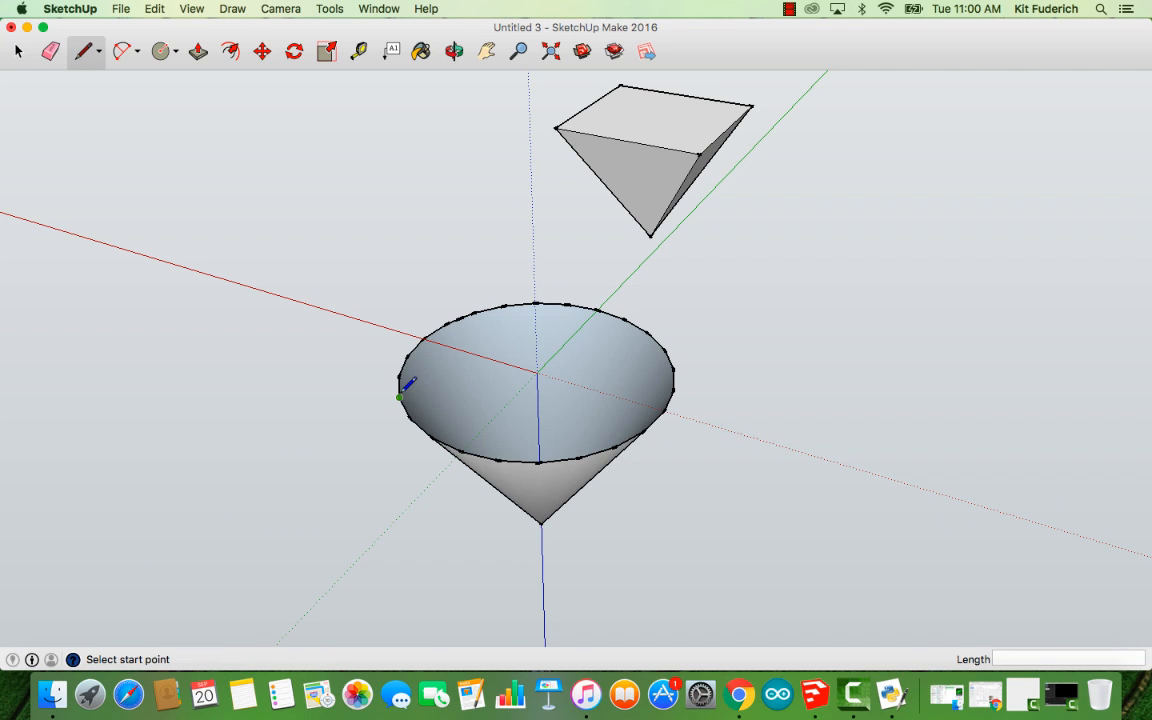
pyautogui.click(665, 349)
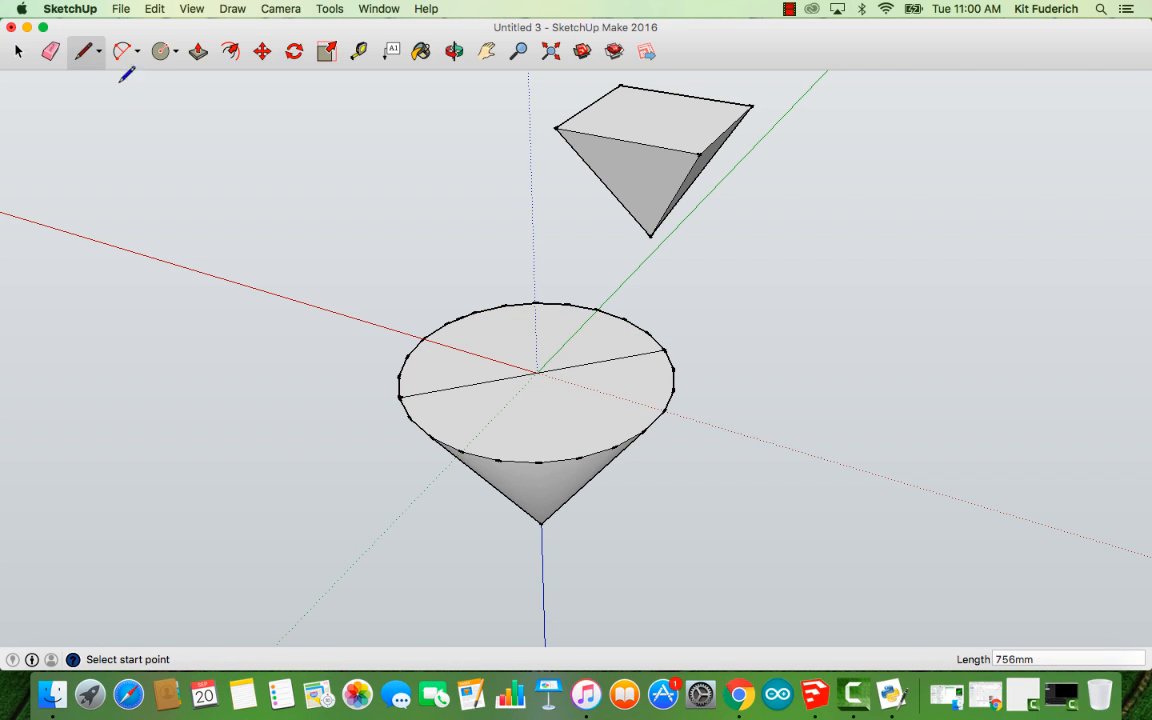
pyautogui.click(49, 56)
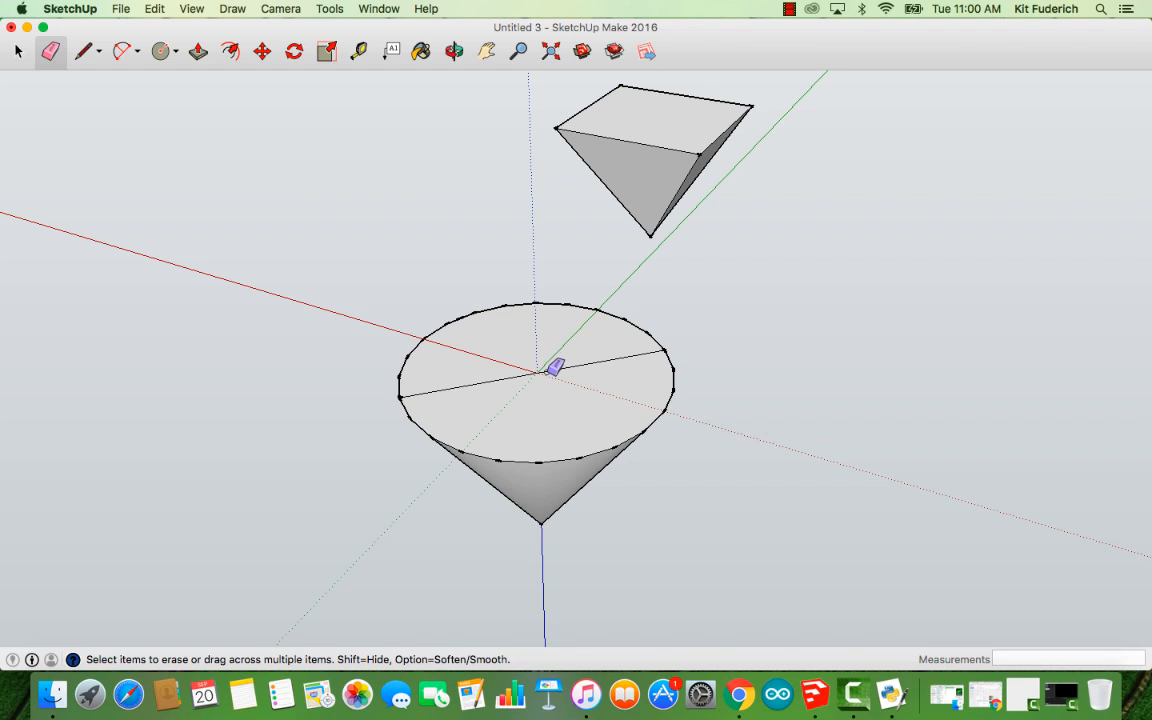
# View the upright cone together with the pyramid from above.
pyautogui.click(454, 52)
pyautogui.moveTo(566, 458); pyautogui.dragTo(391, 256)
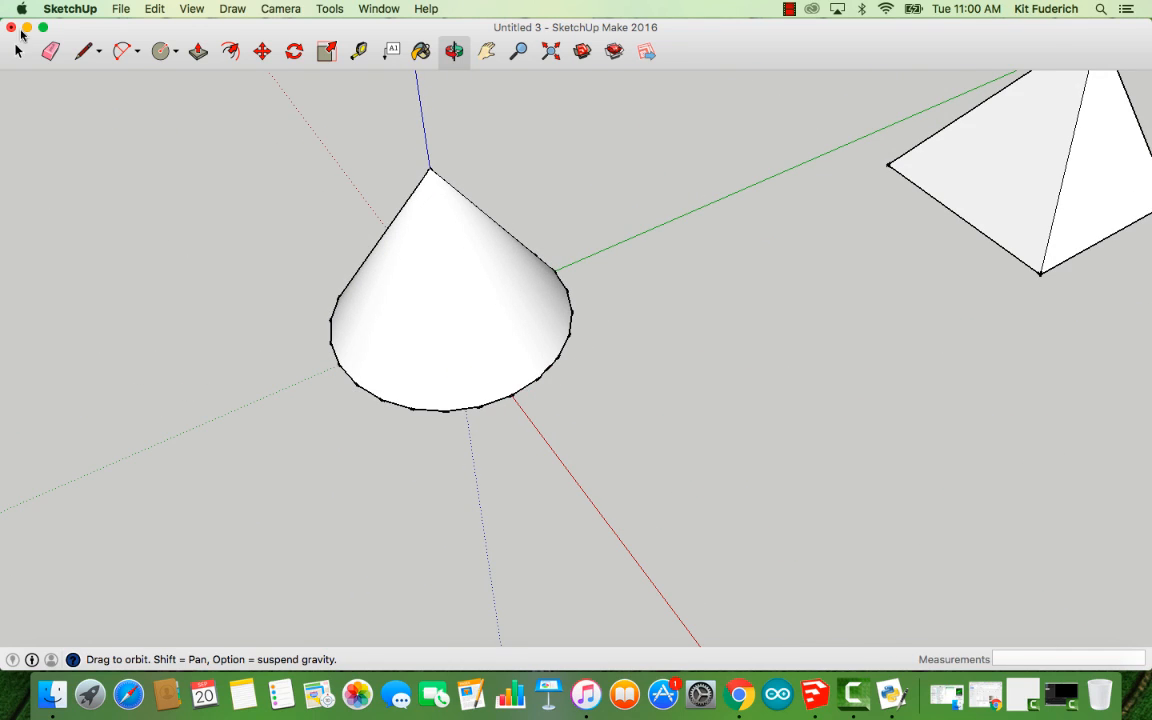
pyautogui.scroll(-5, 618, 284)
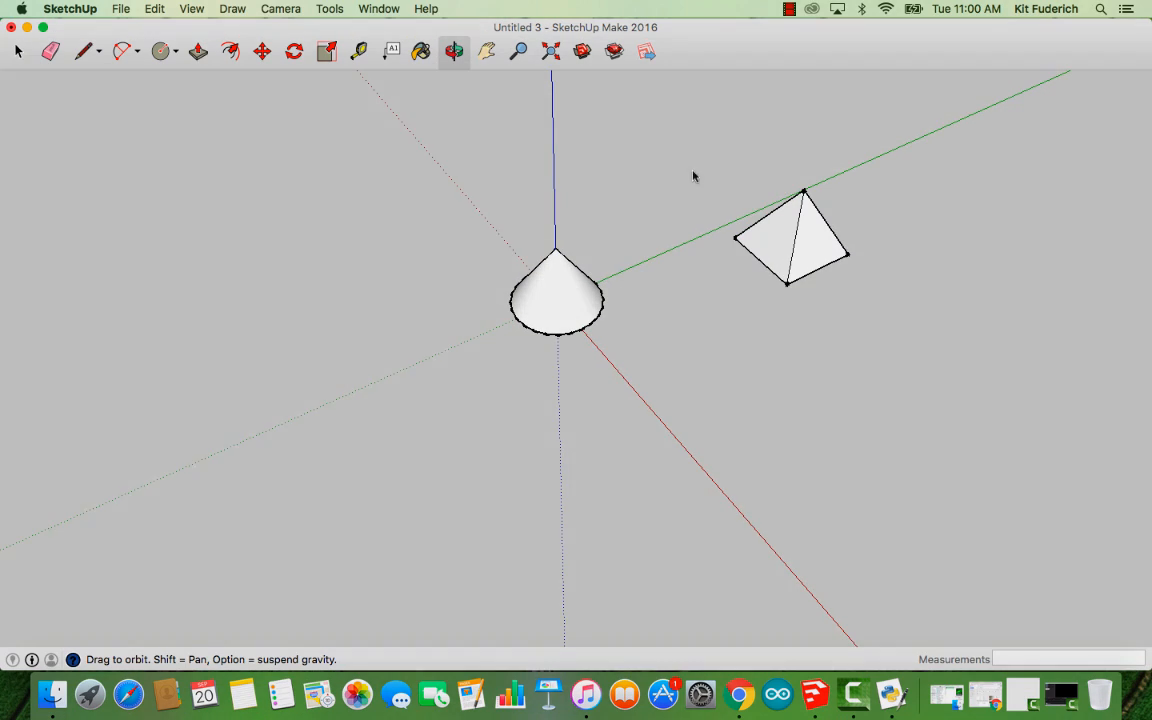